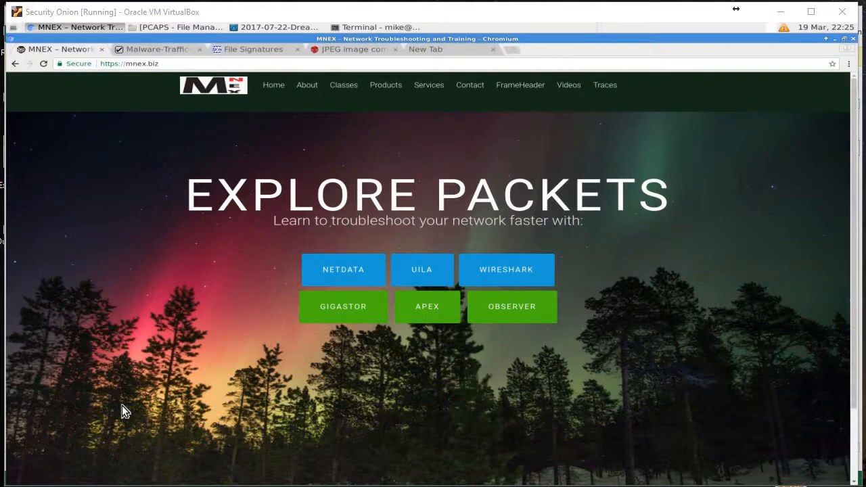
View the Malware-Traffic-Analysis.net page and switch to the 2017-07-22-Dreamer.pcap capture in Wireshark
click(167, 50)
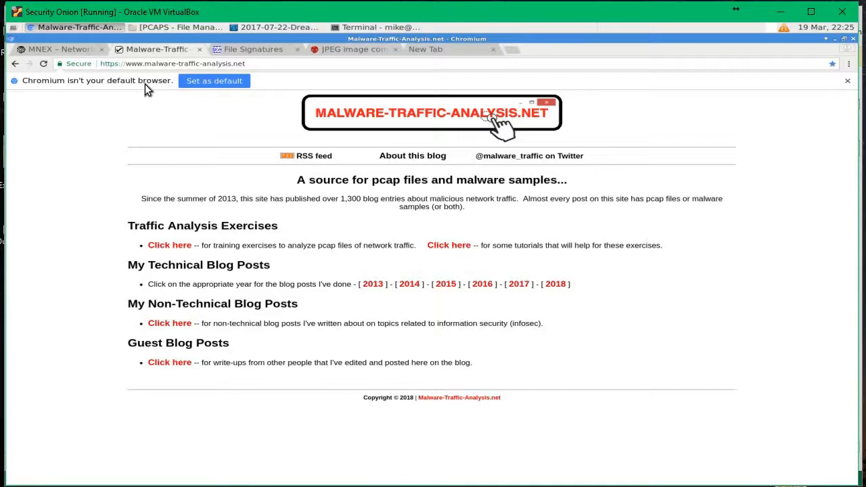
click(277, 27)
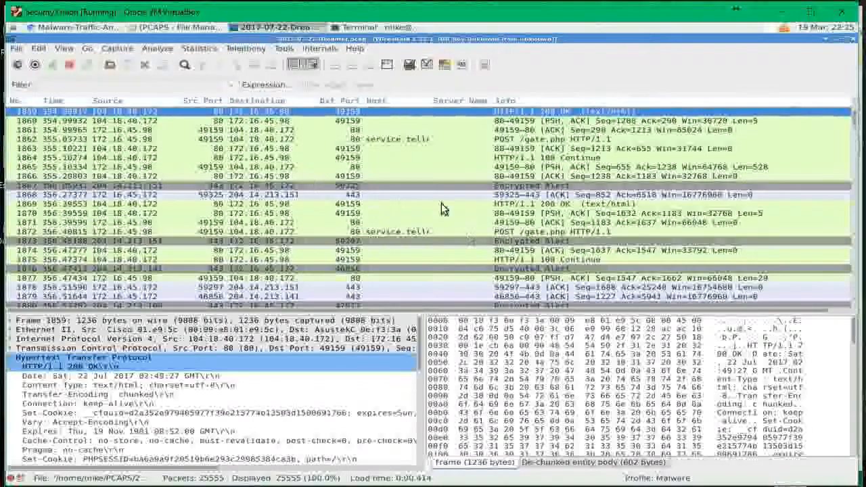
scroll(343, 168, up, 8)
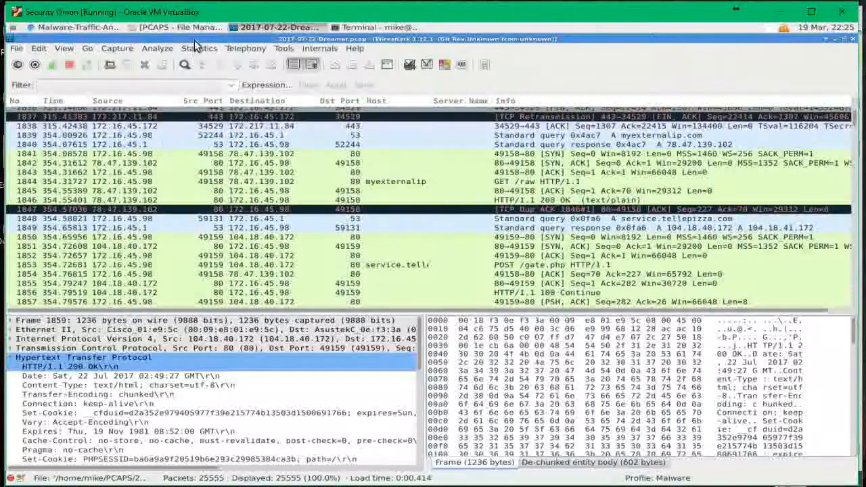
List the capture's TCP conversations and sort them by bytes in descending order
click(191, 47)
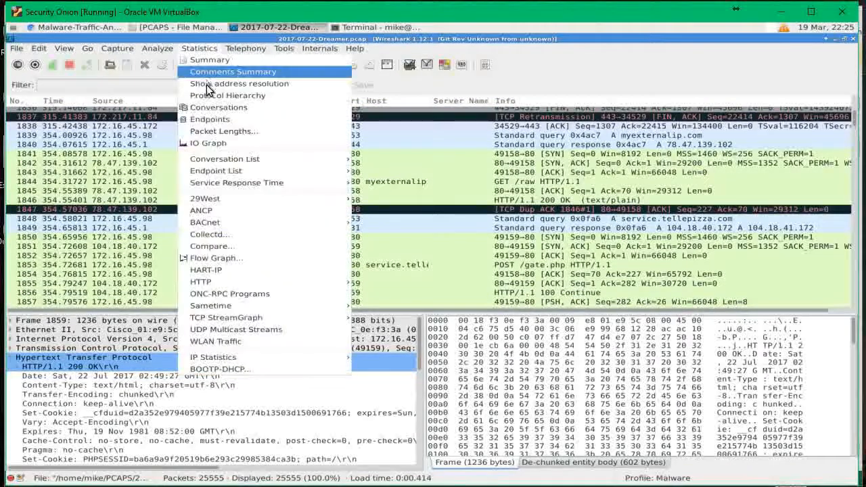
click(230, 110)
click(454, 156)
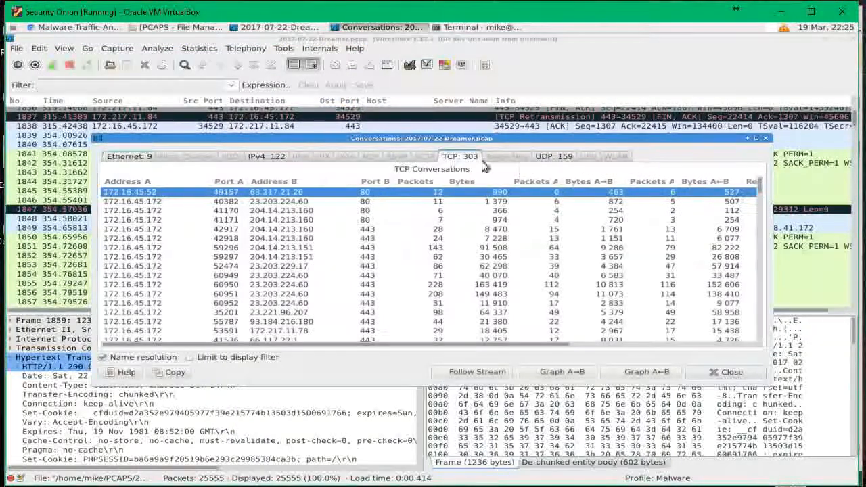
click(471, 180)
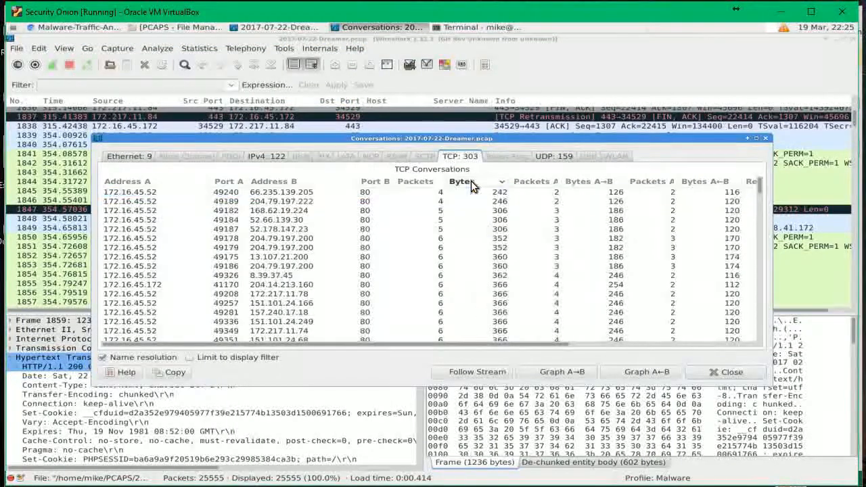
click(471, 181)
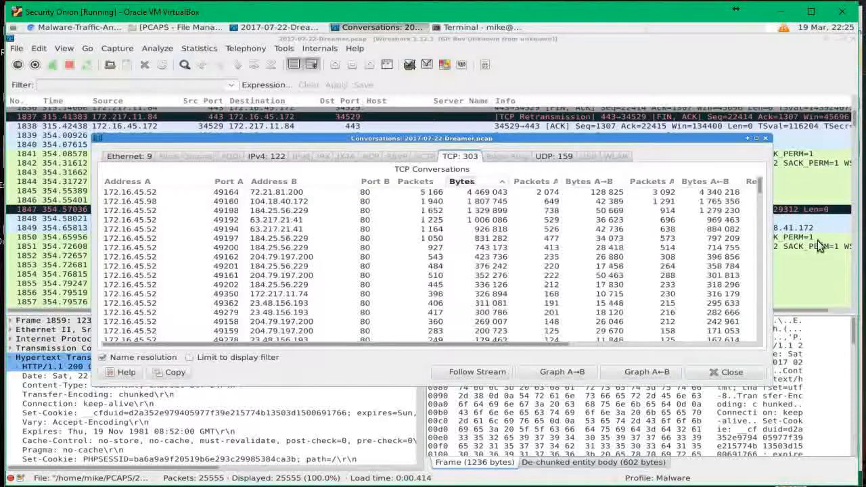
Follow the TCP stream of the largest conversation, between 172.16.45.52 and 72.21.81.200
click(149, 193)
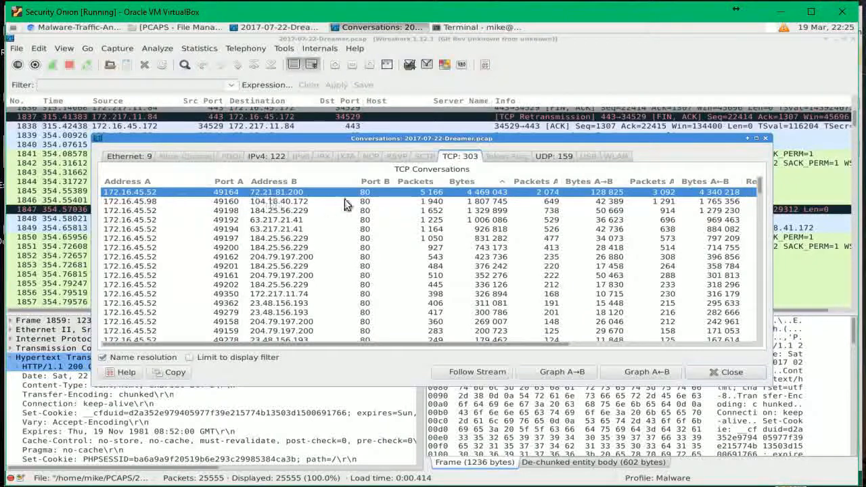
right_click(383, 194)
mouse_move(383, 195)
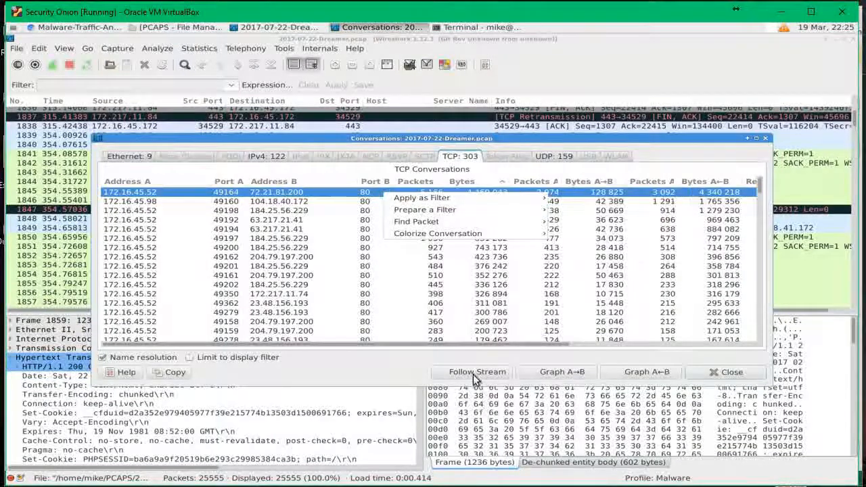
click(262, 192)
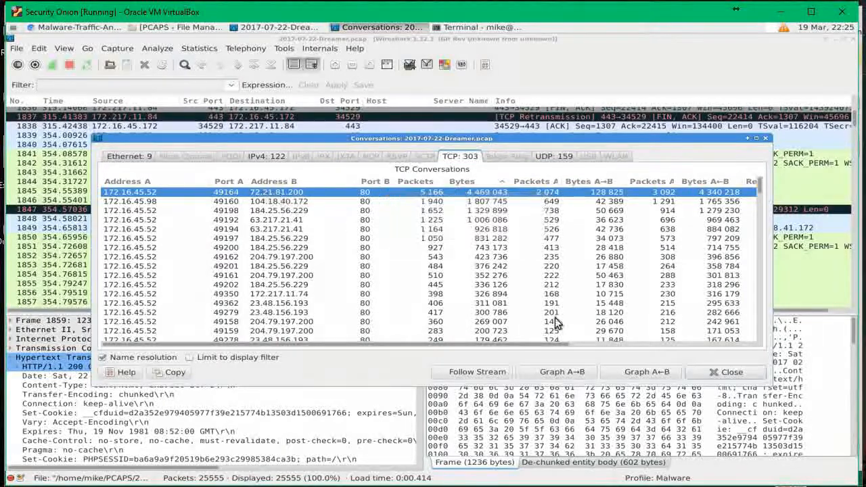
click(468, 372)
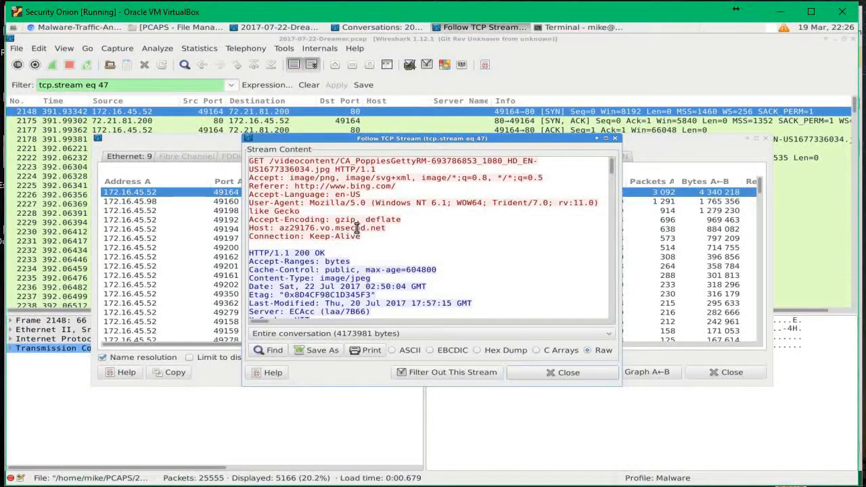
Examine the followed stream's HTTP headers and the JFIF marker at the start of the image data, and close the stream and conversation windows
scroll(361, 222, down, 2)
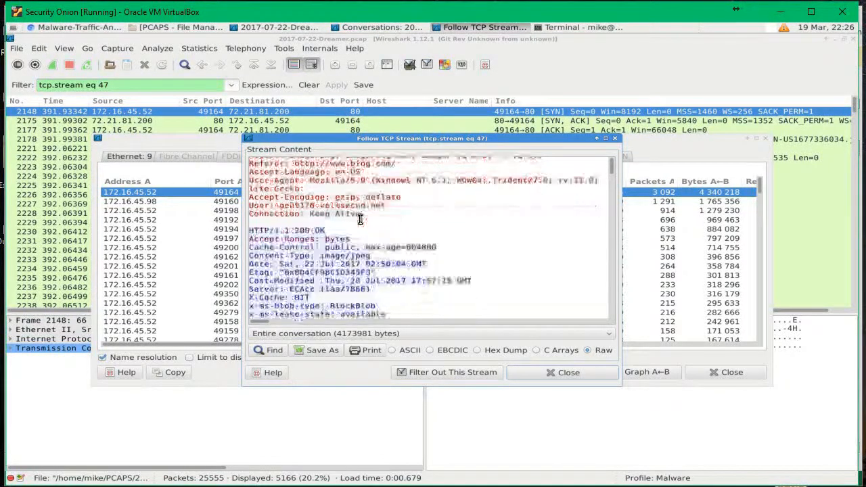
scroll(430, 211, down, 1)
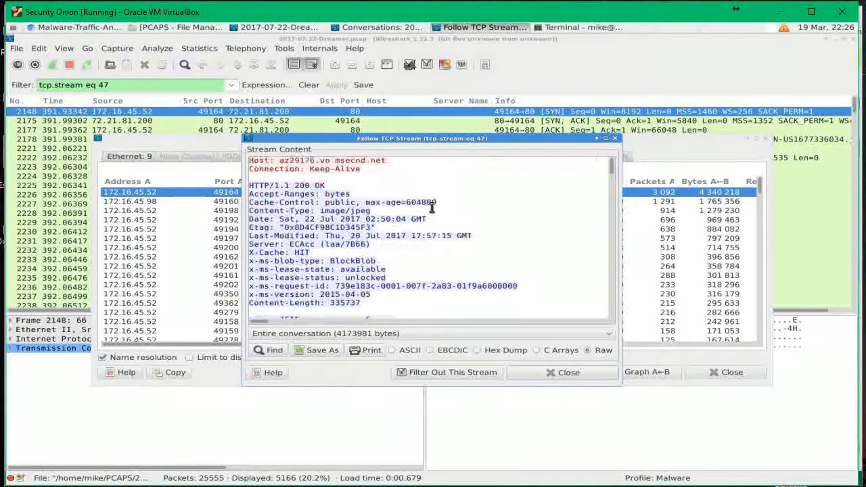
scroll(432, 208, down, 2)
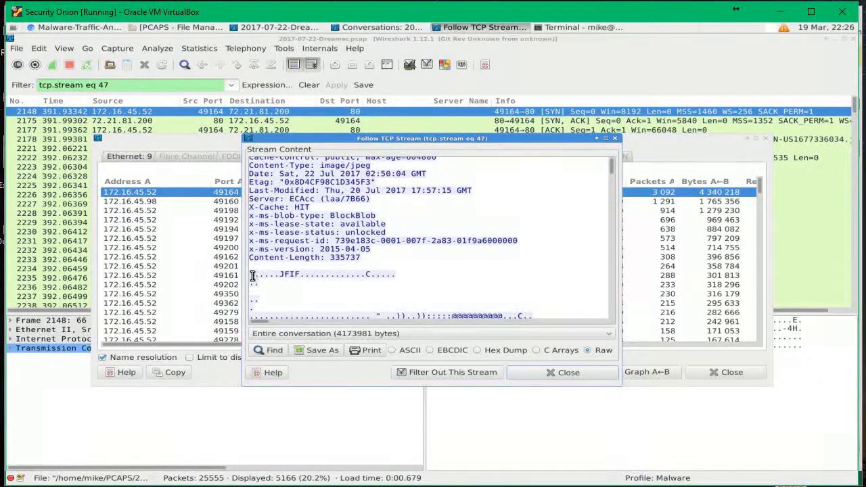
drag(254, 276, 301, 274)
drag(301, 274, 305, 275)
click(551, 376)
click(725, 376)
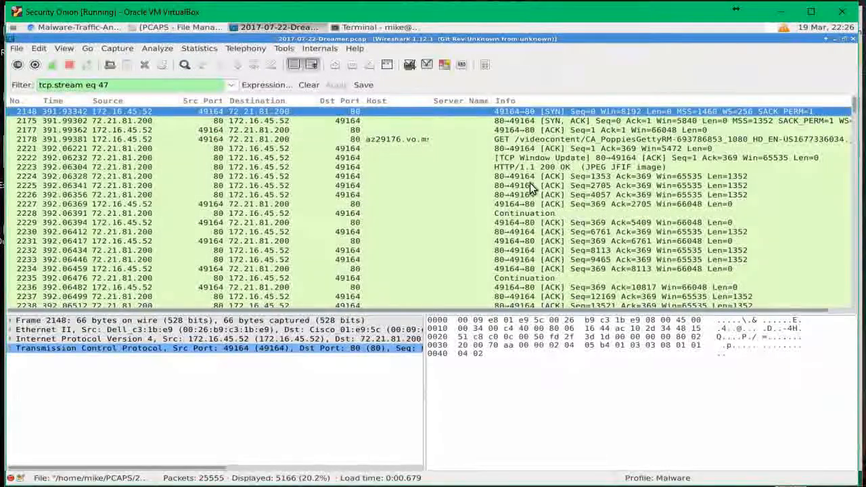
Inspect the JPEG's GET request and its 200 OK response, and locate the JFIF identifier in the response's packet bytes
click(523, 139)
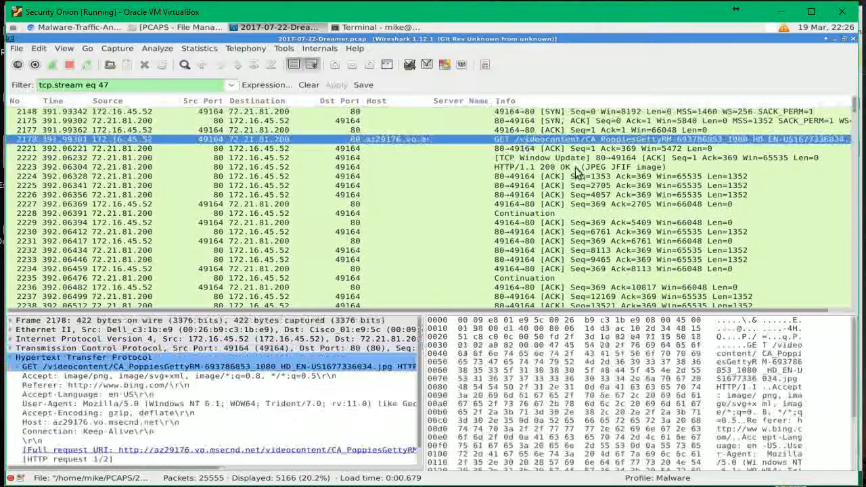
click(507, 167)
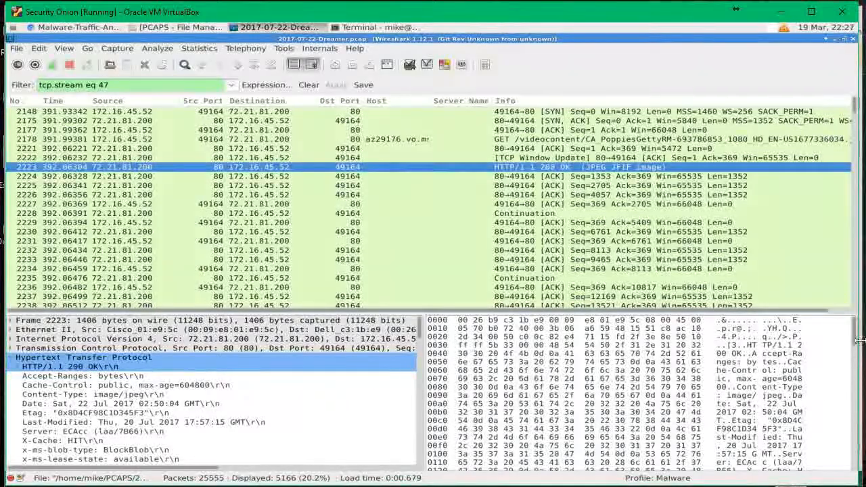
scroll(858, 350, down, 1)
scroll(857, 350, down, 4)
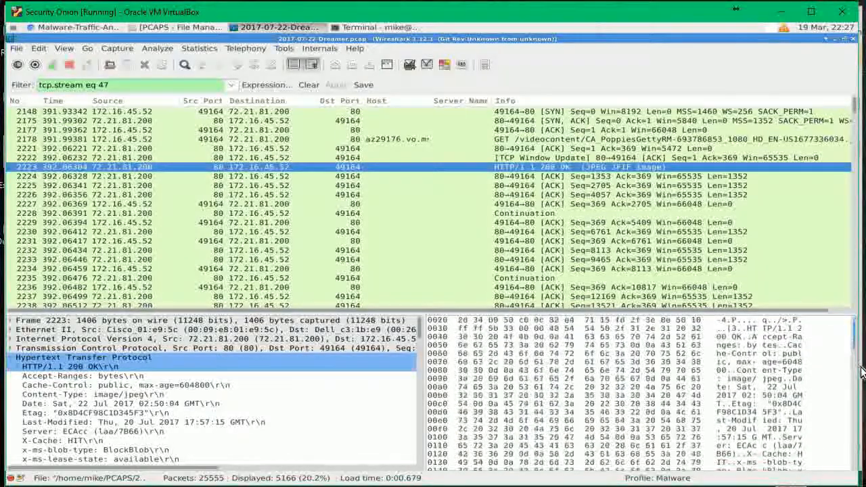
scroll(863, 439, down, 3)
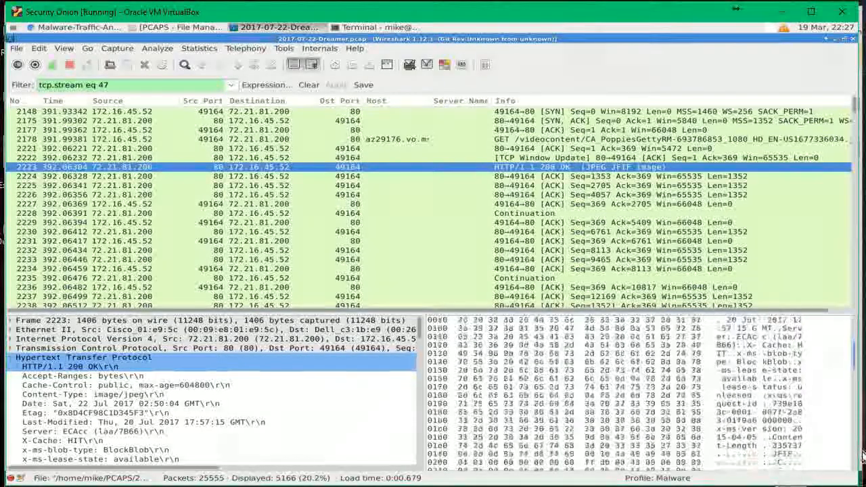
click(780, 421)
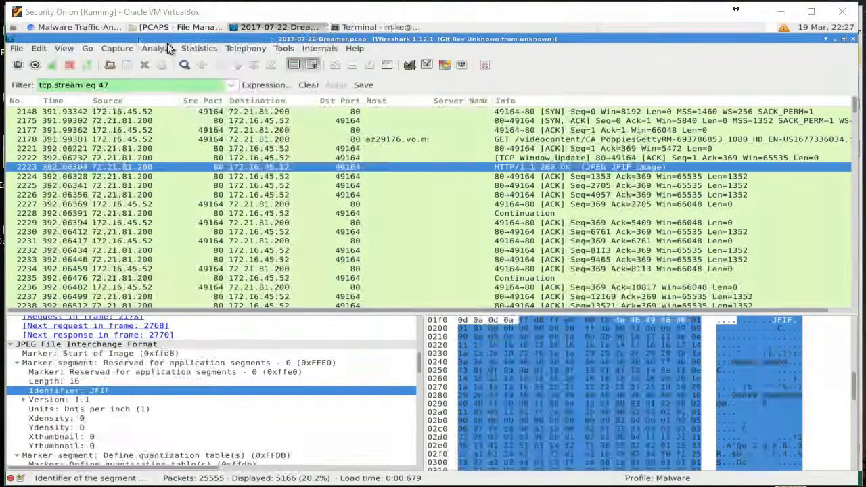
Switch to Chromium and check the JPEG signature bytes FF D8 FF E0 on the File Signatures page and the JPEG compression FAQ
click(74, 27)
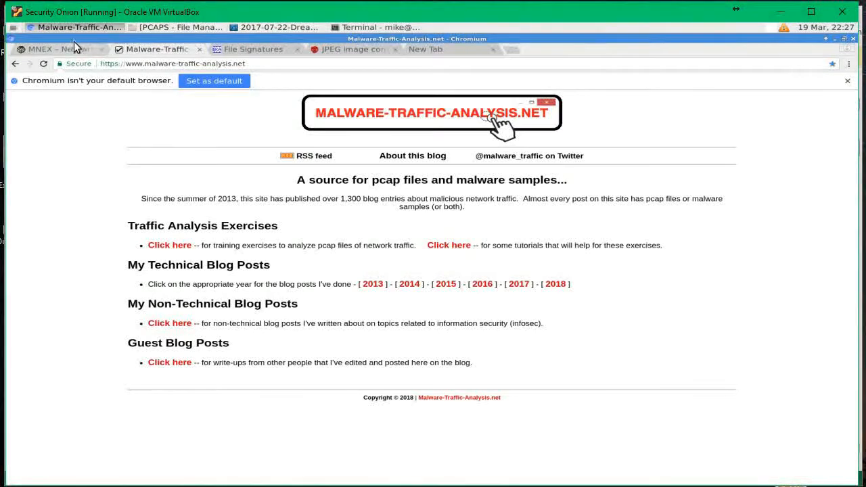
click(230, 49)
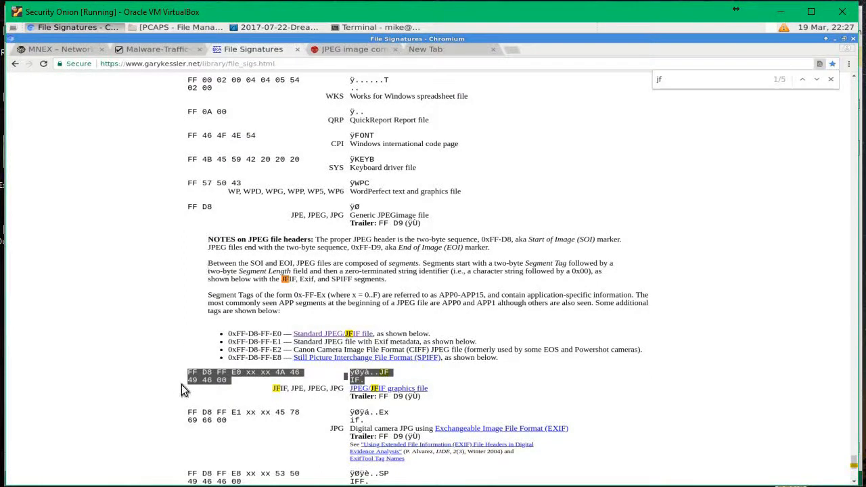
click(238, 374)
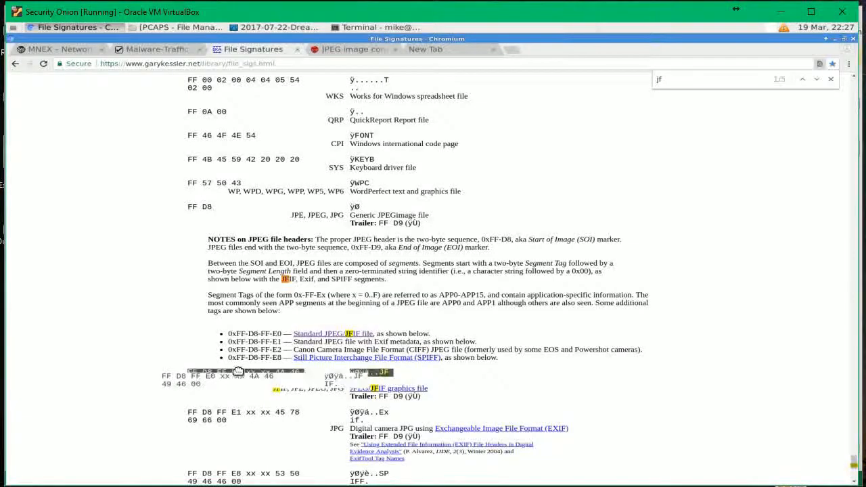
triple_click(240, 370)
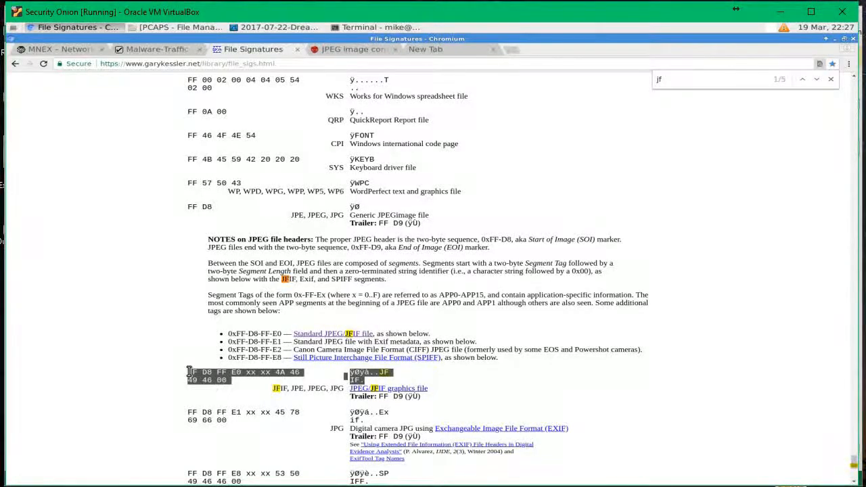
click(190, 372)
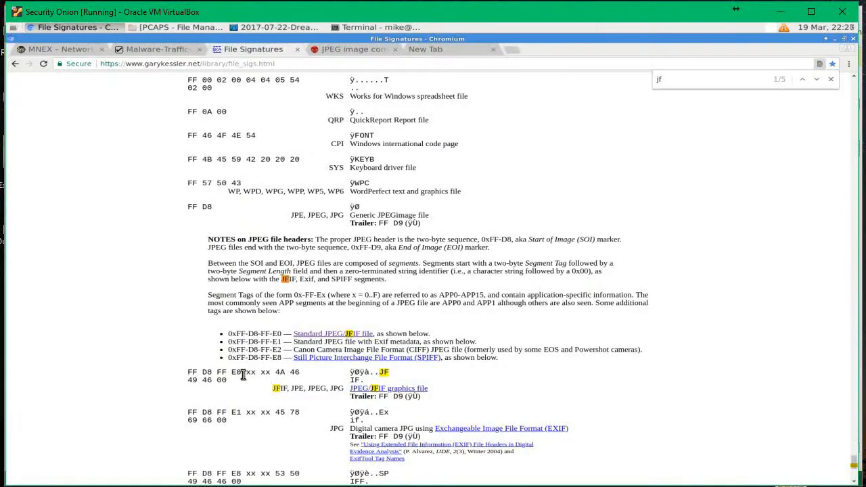
drag(241, 372, 186, 372)
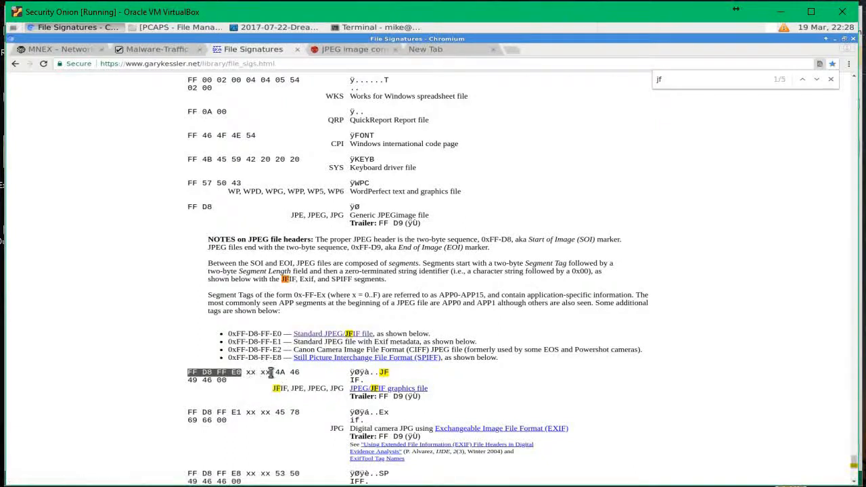
click(359, 51)
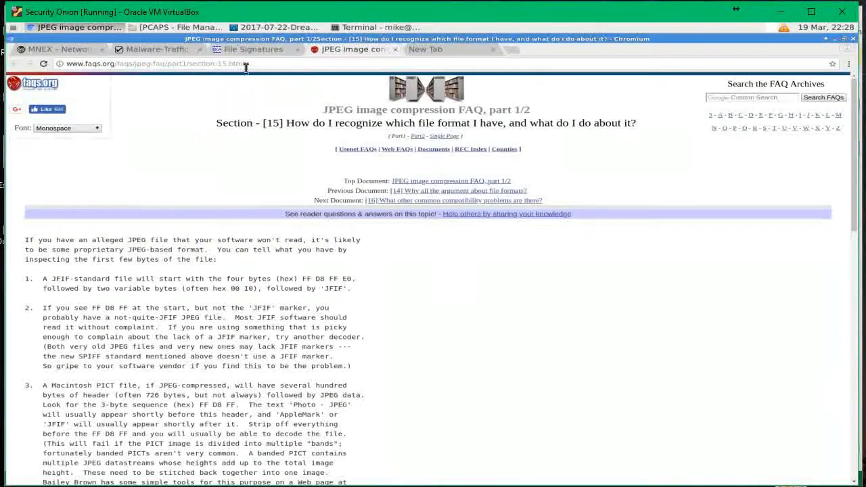
Return to the Wireshark capture and bring up the list of exportable HTTP objects
click(277, 27)
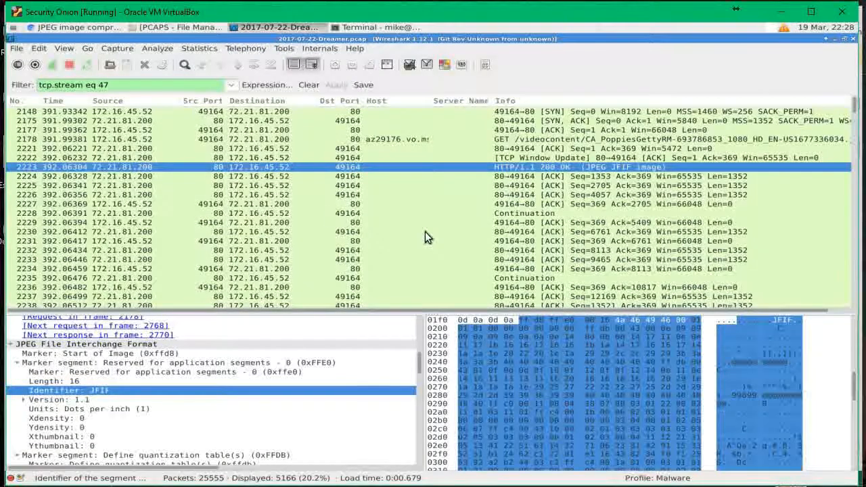
click(16, 48)
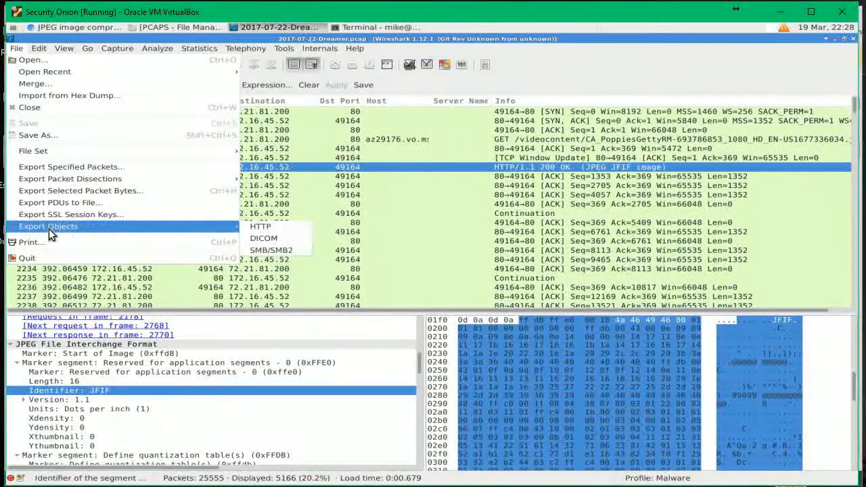
mouse_move(230, 226)
click(266, 226)
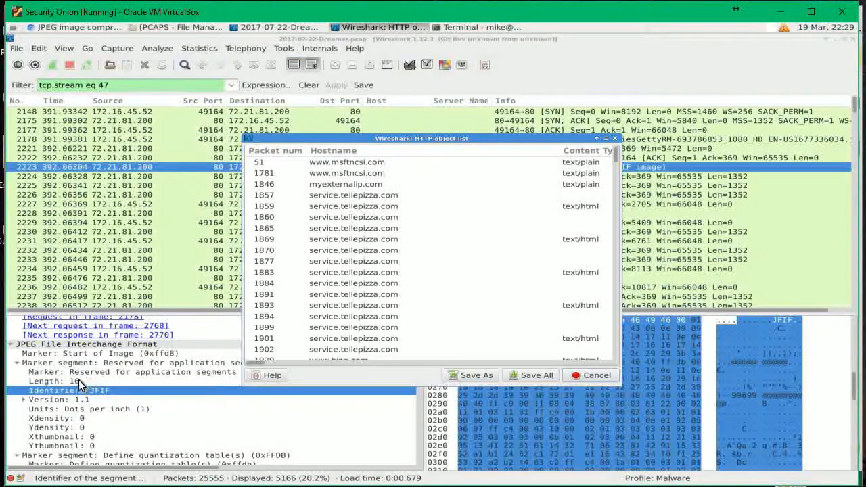
Enable reassembly of HTTP bodies spanning multiple TCP segments in the HTTP protocol preferences and apply it
scroll(93, 387, up, 2)
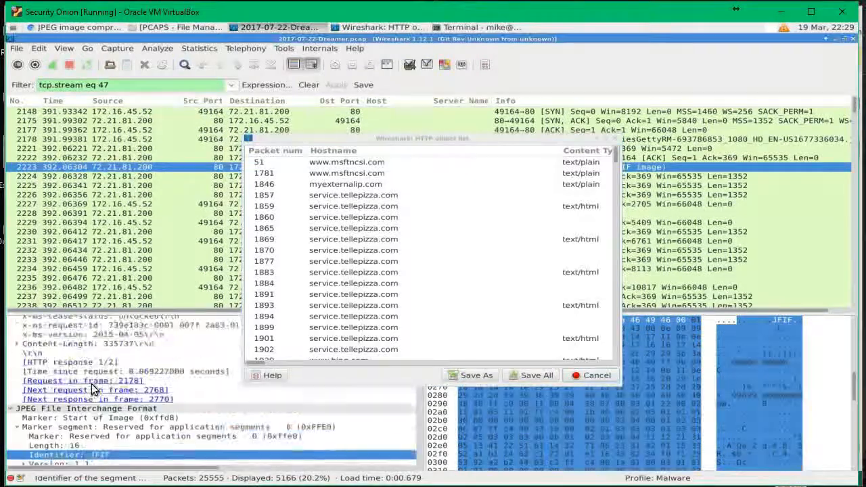
scroll(93, 388, up, 2)
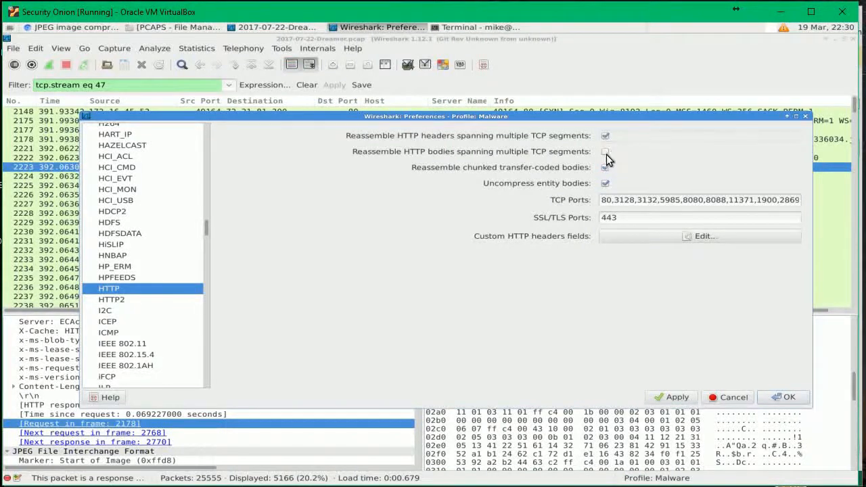
click(605, 152)
click(673, 398)
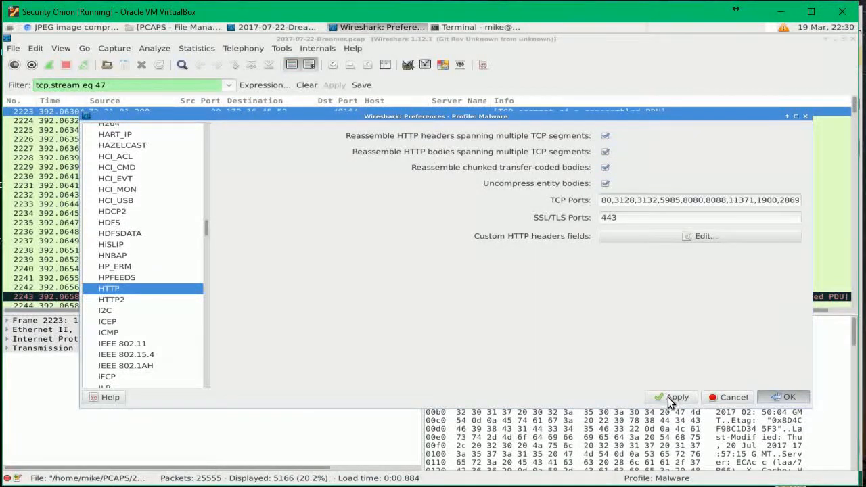
click(783, 397)
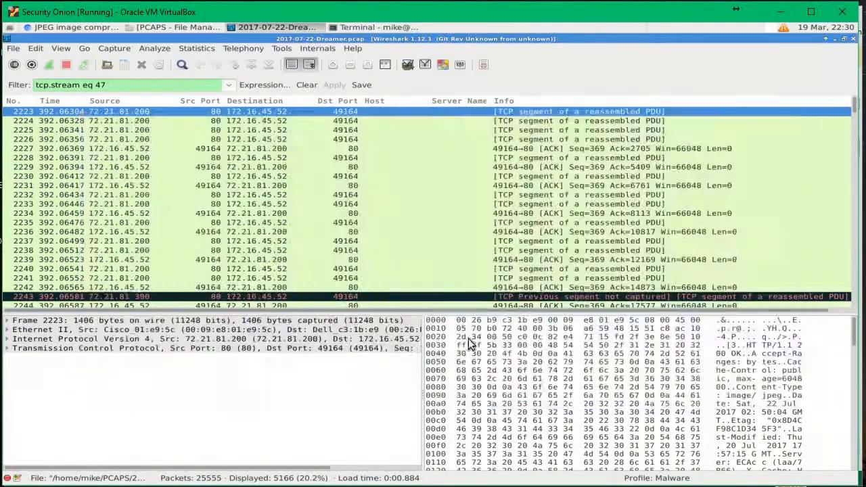
Bring up the capture's list of exportable HTTP objects, reposition it and widen it until the content type, size and filename are readable
click(13, 49)
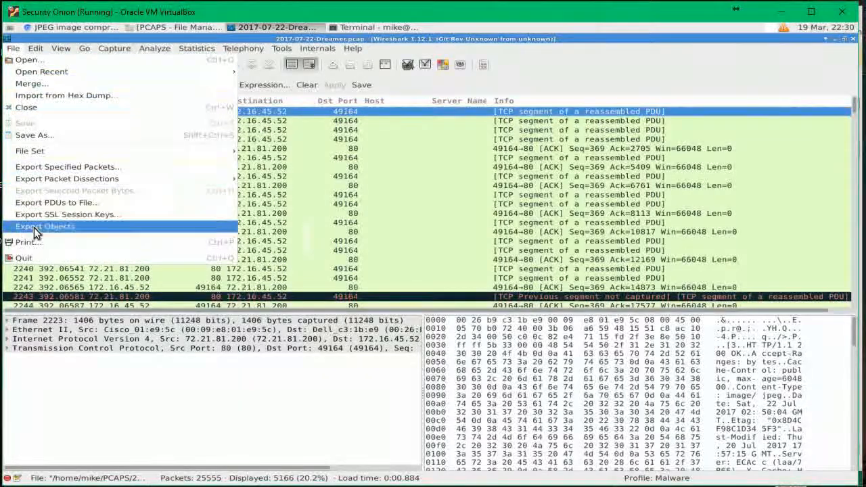
mouse_move(222, 225)
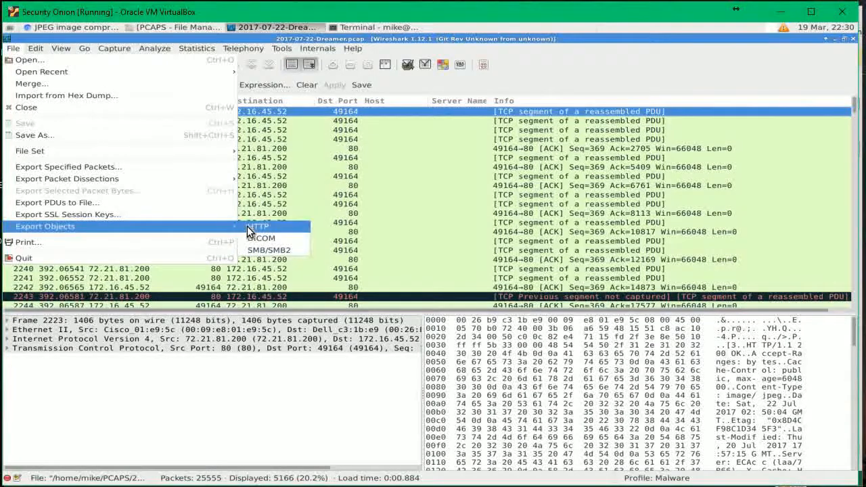
click(247, 226)
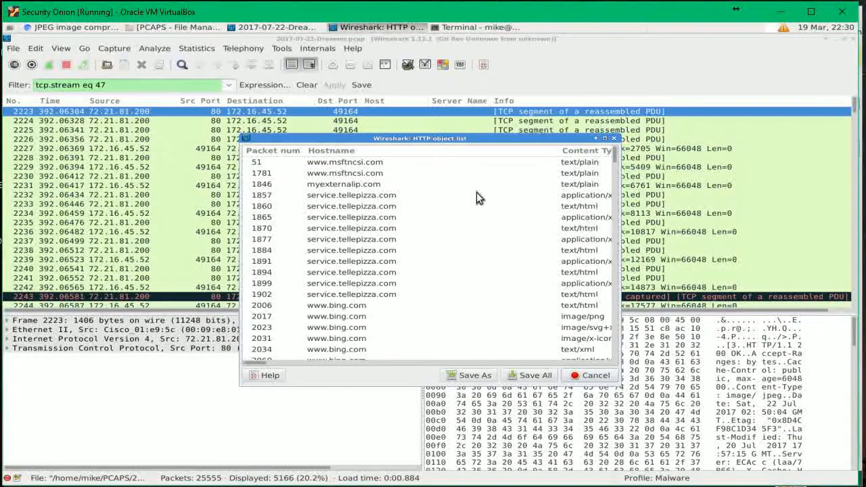
drag(437, 140, 318, 188)
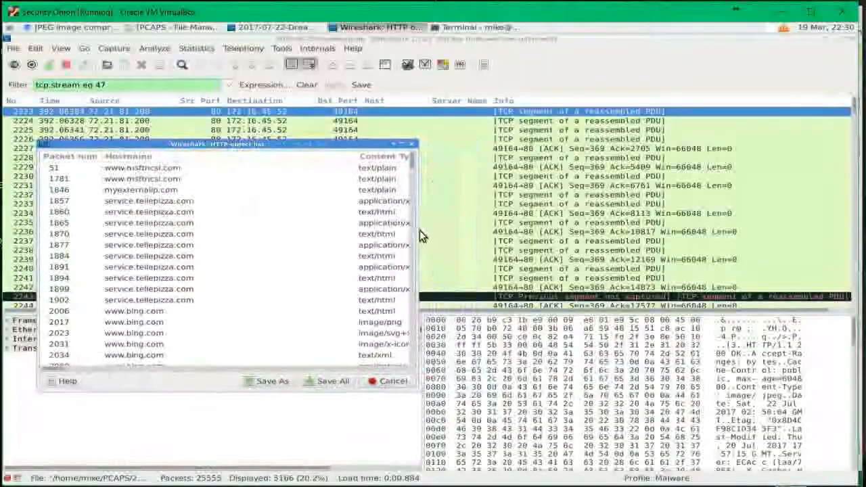
drag(417, 236, 747, 207)
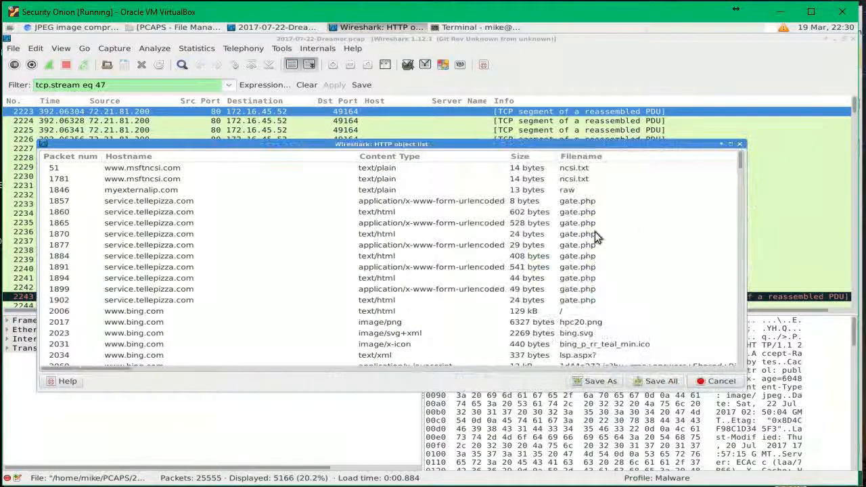
Save the image/jpeg object from packet 2756 as CA_PoppiesGettyRM-693786853_1080_HD_EN-US1677336034.jpg in the PCAPS folder, and close the object list
scroll(388, 295, down, 1)
scroll(388, 281, down, 6)
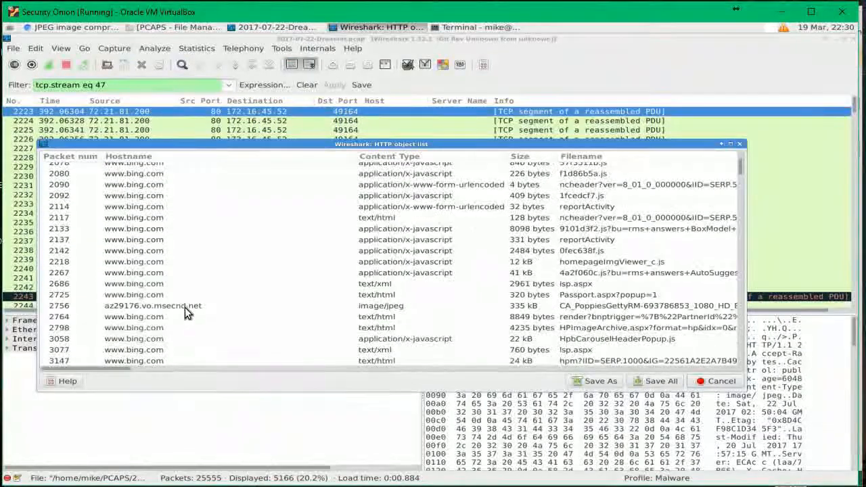
click(186, 307)
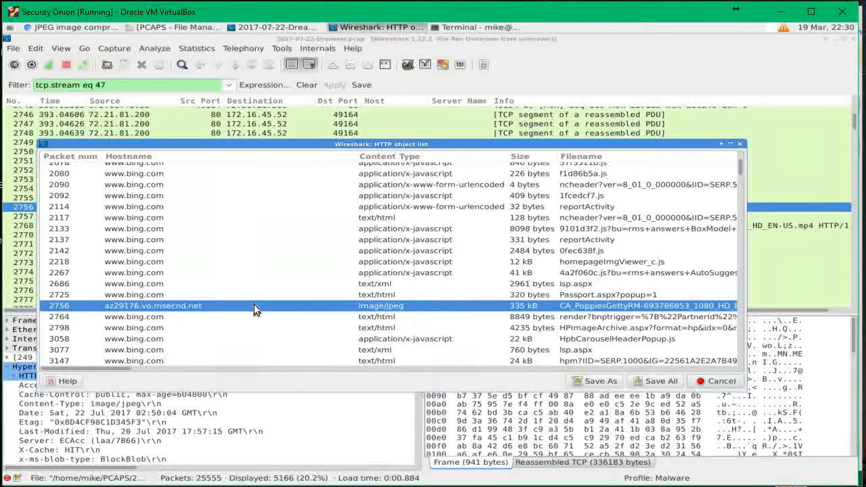
click(598, 381)
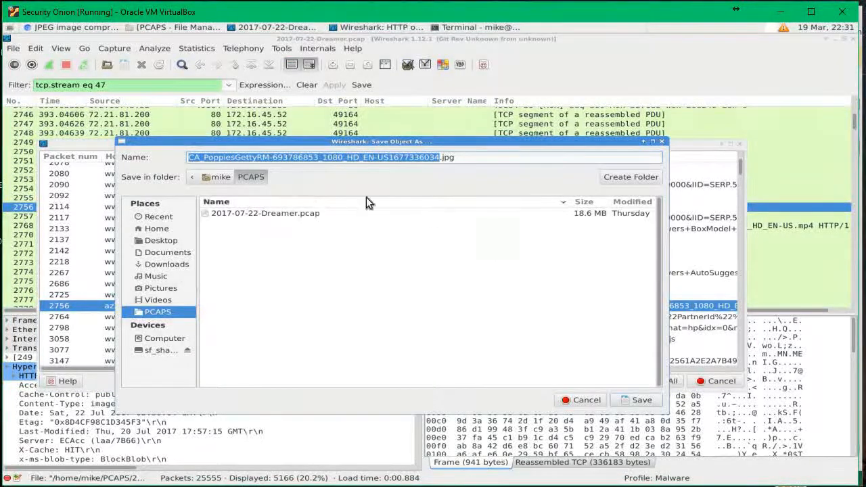
click(640, 401)
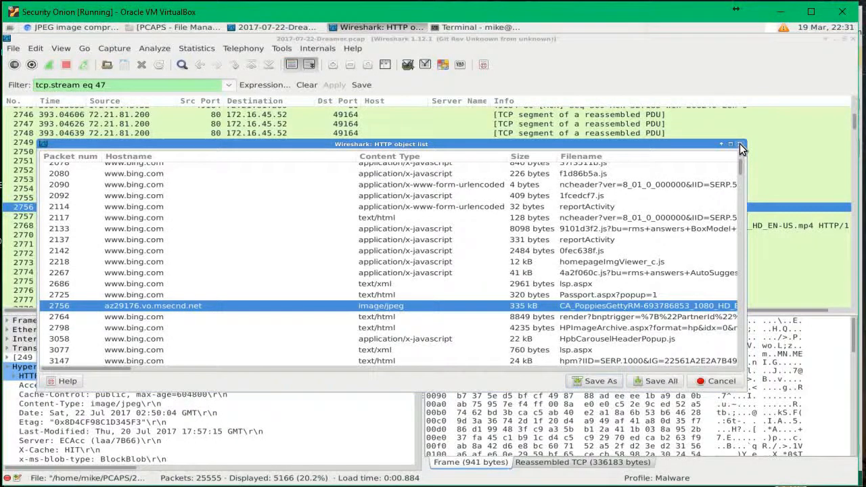
click(718, 382)
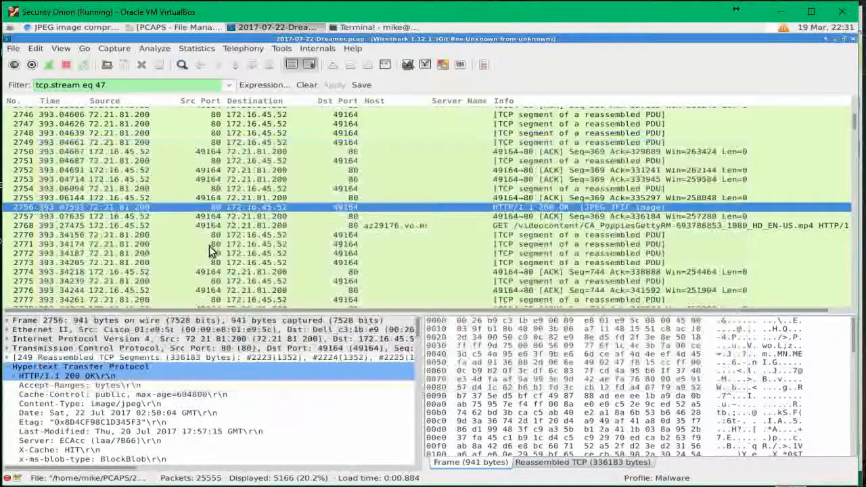
Clear the display filter and list the capture's TCP conversations sorted by bytes in descending order
click(308, 85)
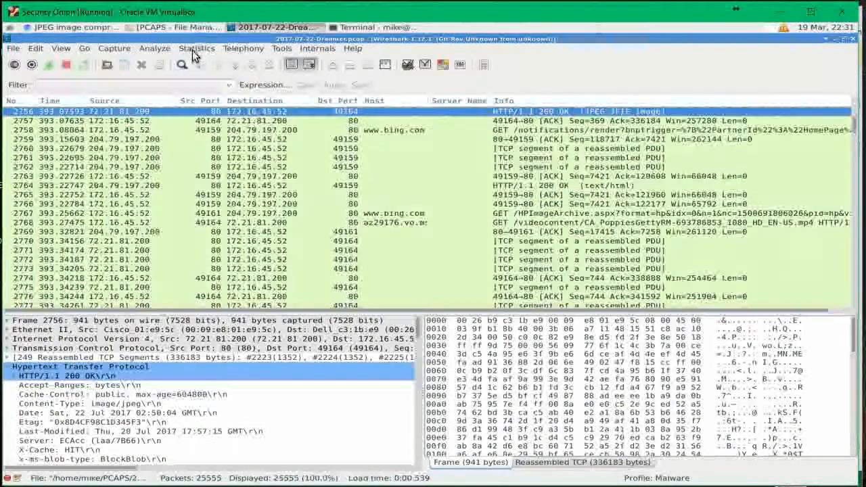
click(193, 48)
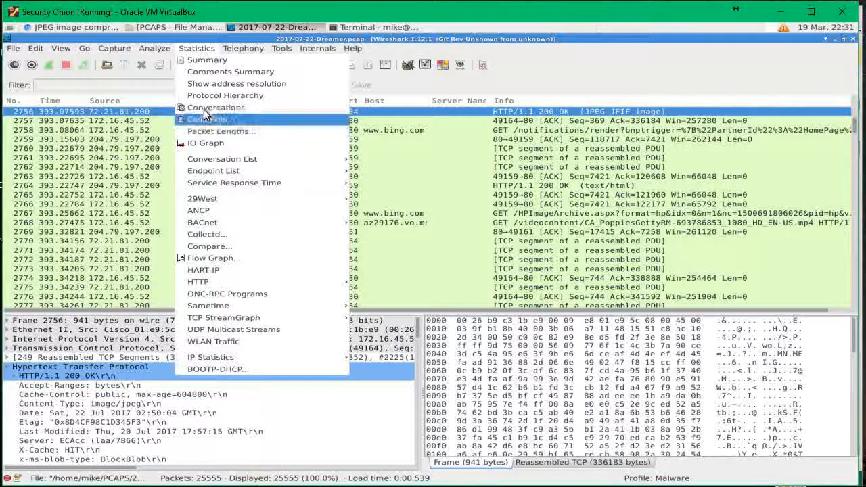
click(204, 109)
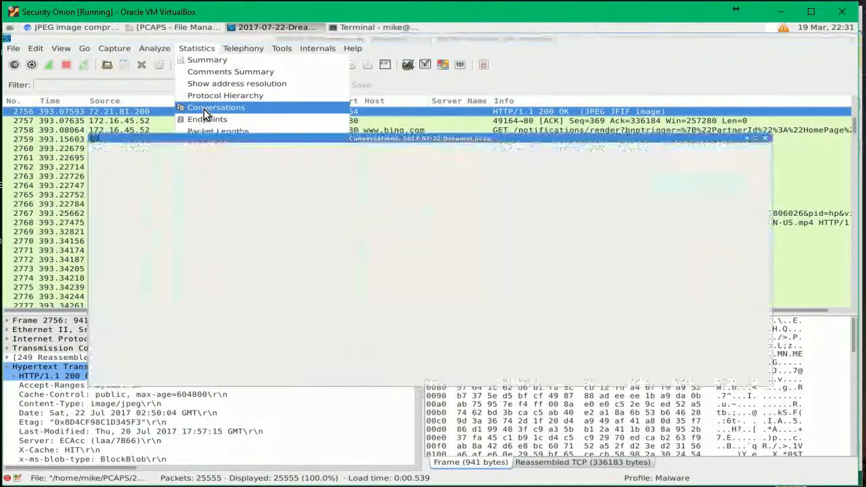
click(457, 156)
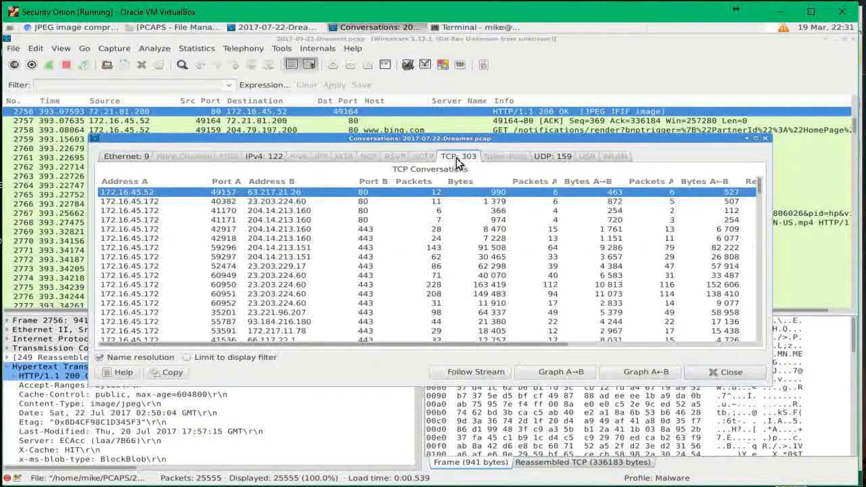
click(460, 182)
click(460, 183)
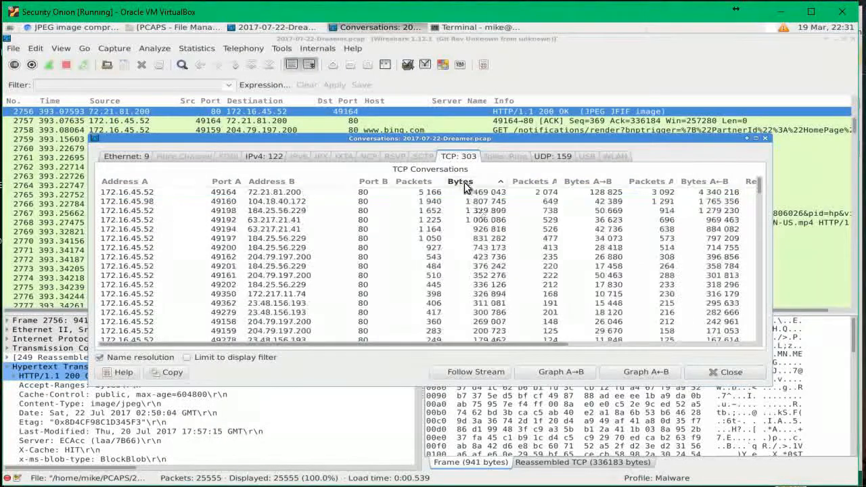
click(481, 201)
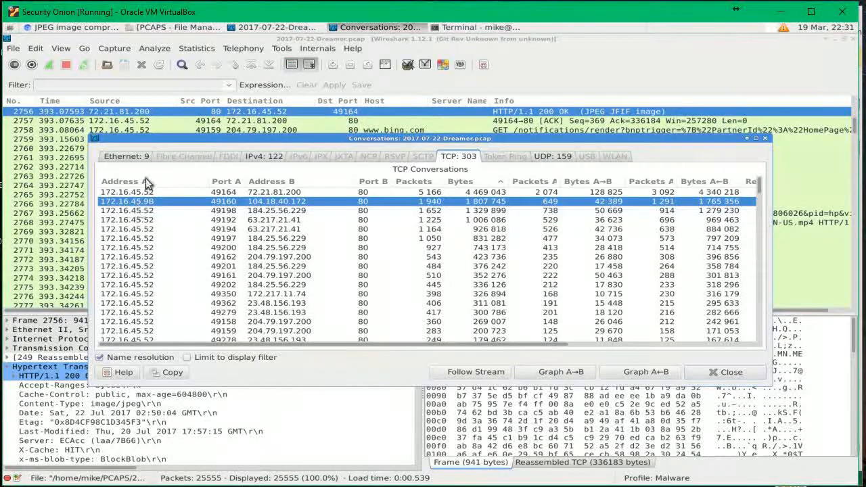
click(53, 85)
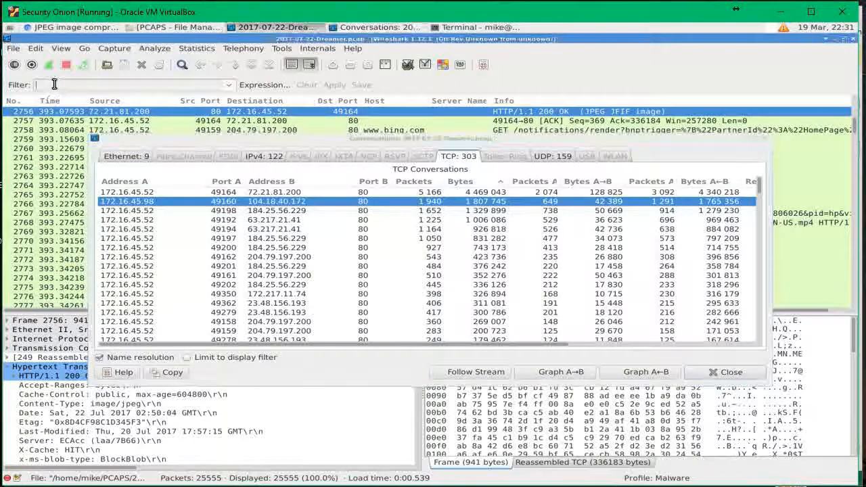
text(ip)
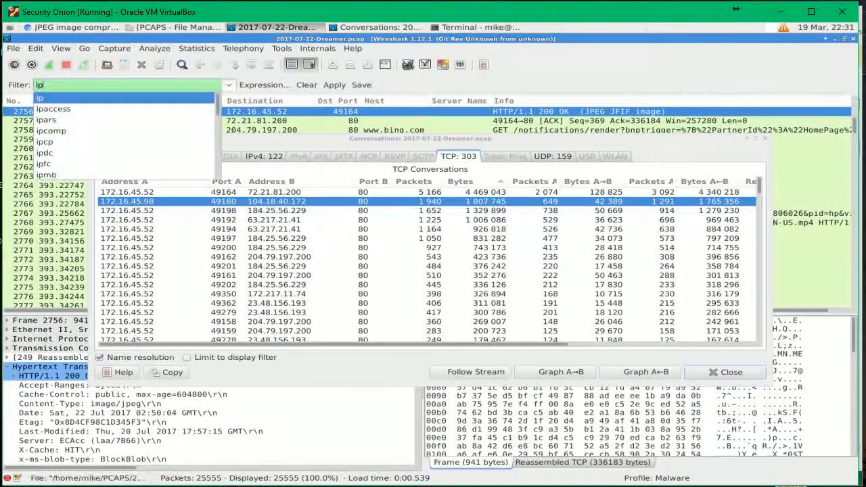
text(.addr)
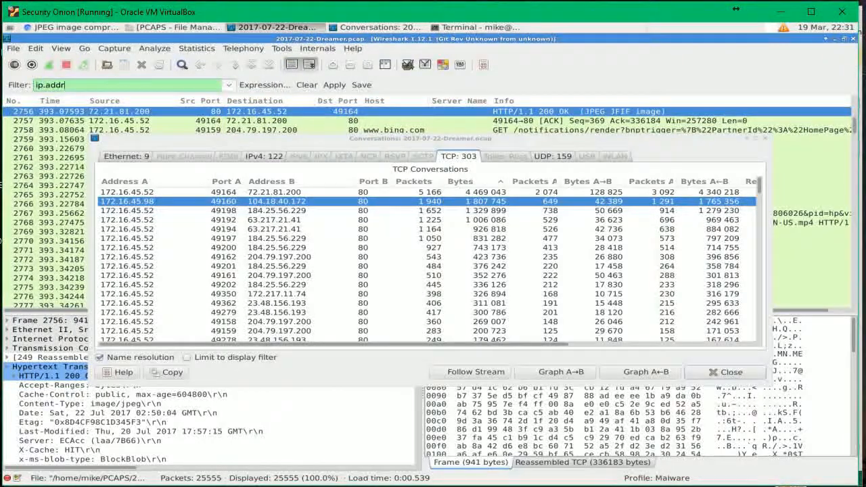
text(==172.1)
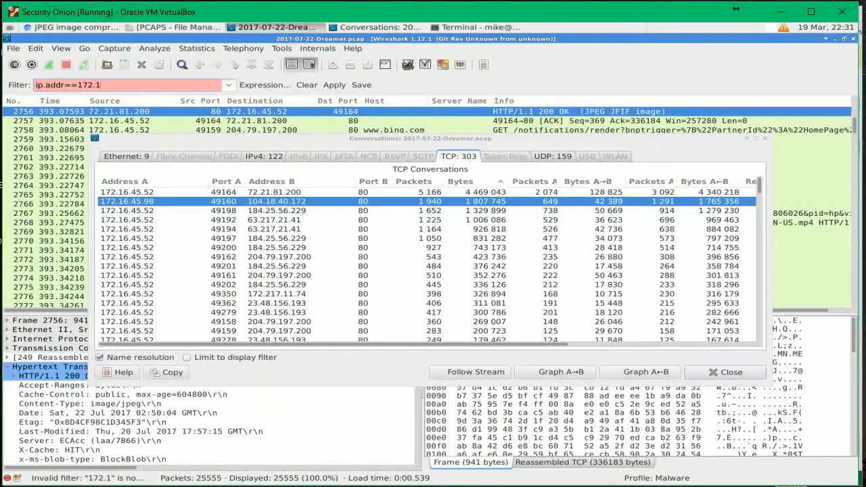
text(6.)
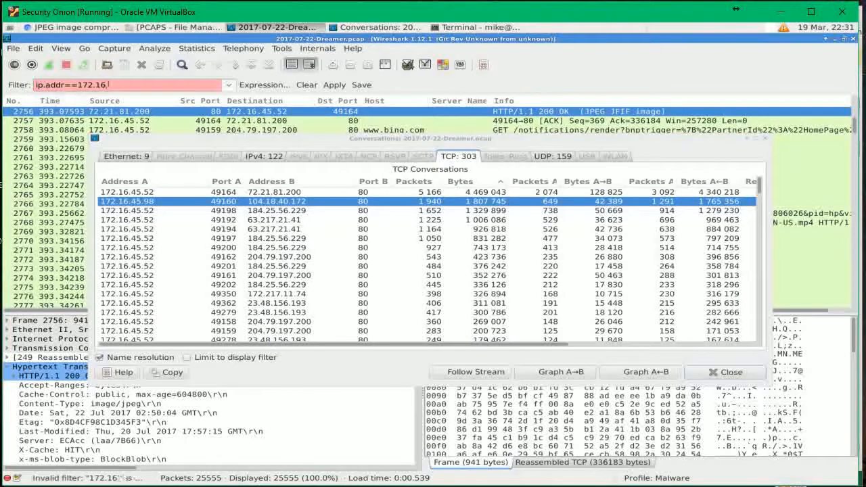
text(45.)
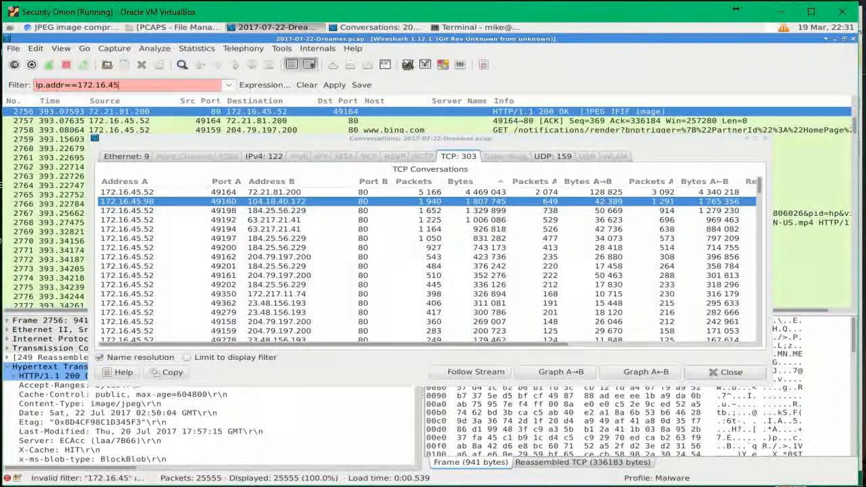
text(98)
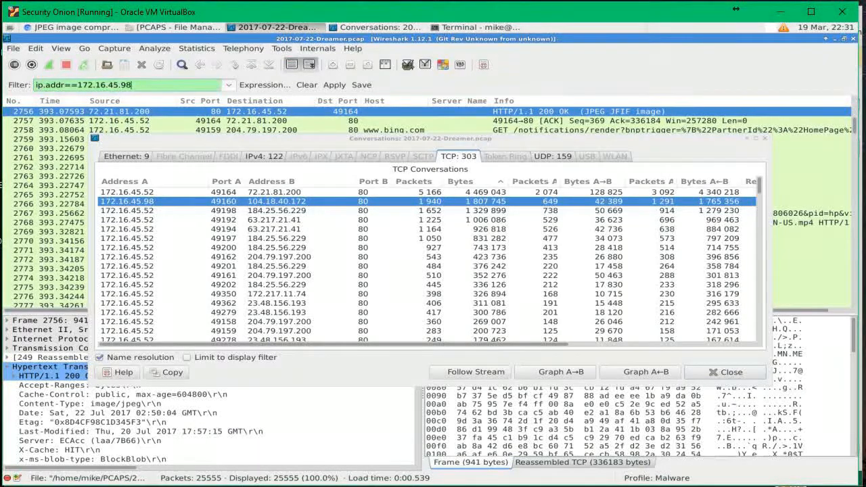
key(BackSpace)
key(BackSpace)
key(BackSpace)
key(BackSpace)
key(BackSpace)
key(BackSpace)
key(BackSpace)
key(BackSpace)
key(BackSpace)
key(BackSpace)
key(BackSpace)
key(BackSpace)
key(BackSpace)
key(BackSpace)
key(BackSpace)
key(BackSpace)
key(BackSpace)
key(BackSpace)
key(BackSpace)
key(BackSpace)
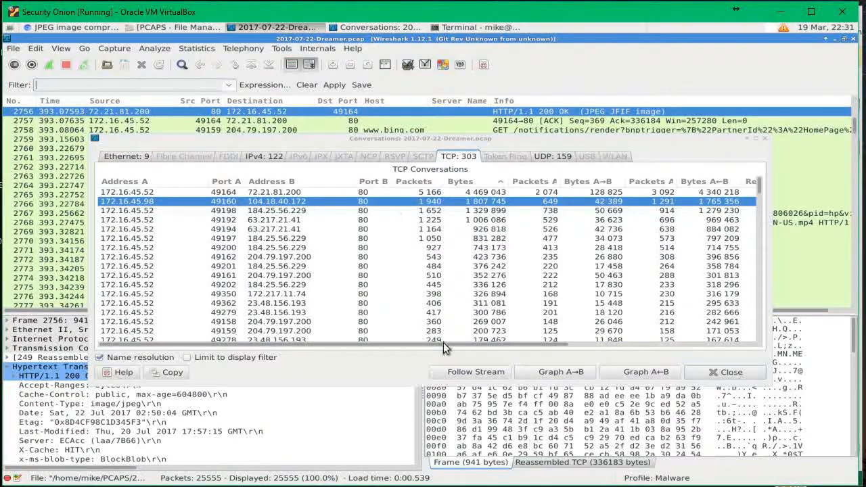
Follow the TCP stream between 172.16.45.52 and 72.21.81.200 and compare its User-Agent's Windows NT version with the Windows sheet of Packet_Ref_Guide_v2_9.xls in Excel
click(483, 194)
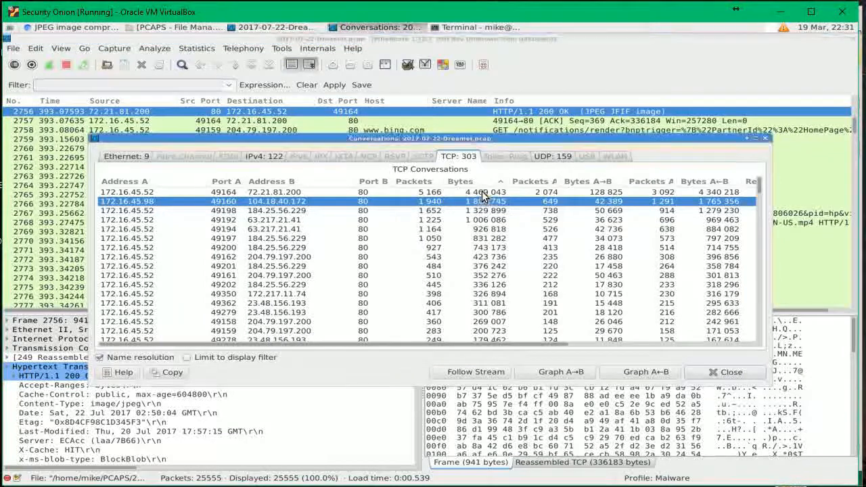
click(475, 375)
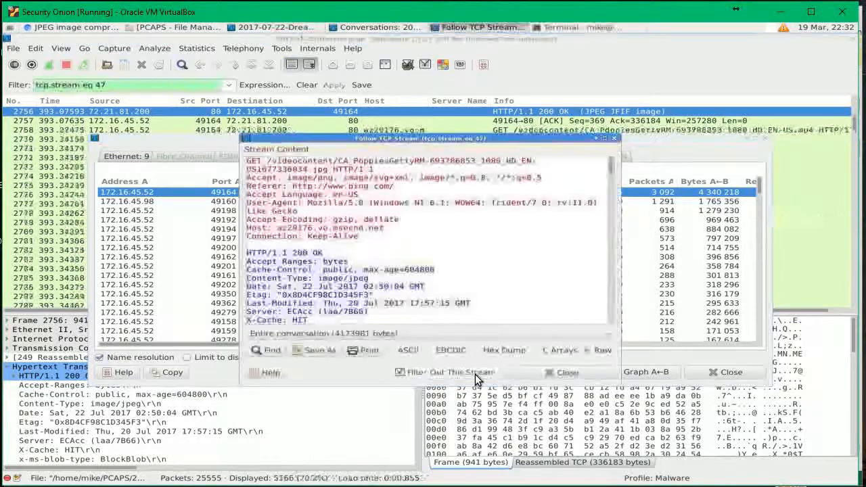
scroll(384, 268, down, 5)
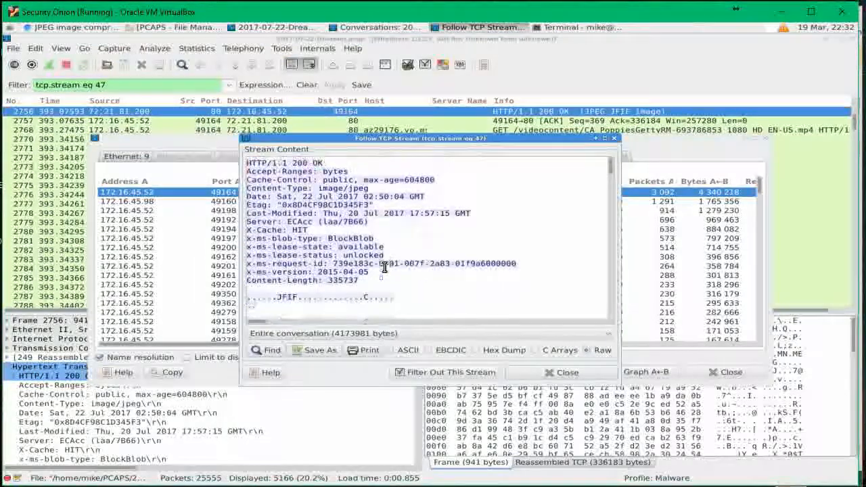
scroll(388, 261, up, 4)
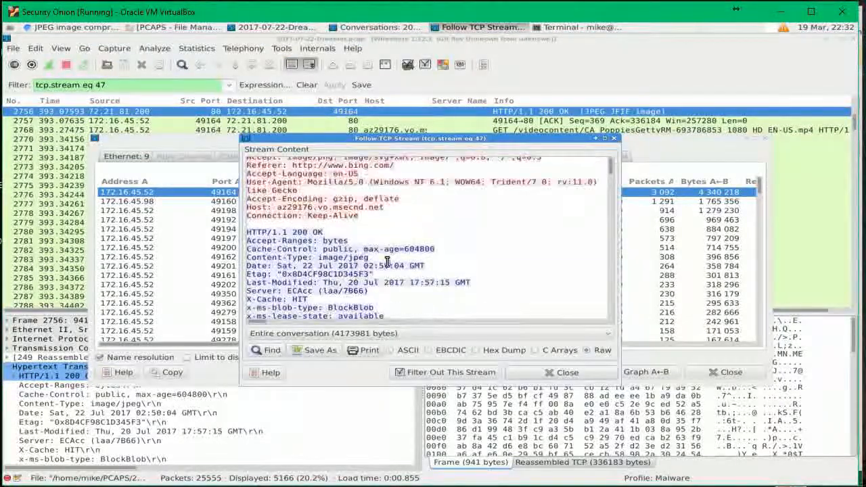
scroll(387, 243, up, 1)
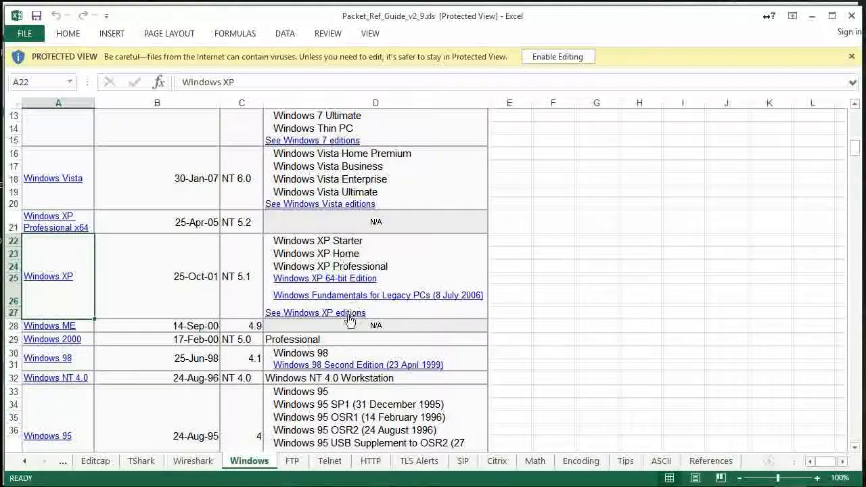
scroll(323, 321, up, 4)
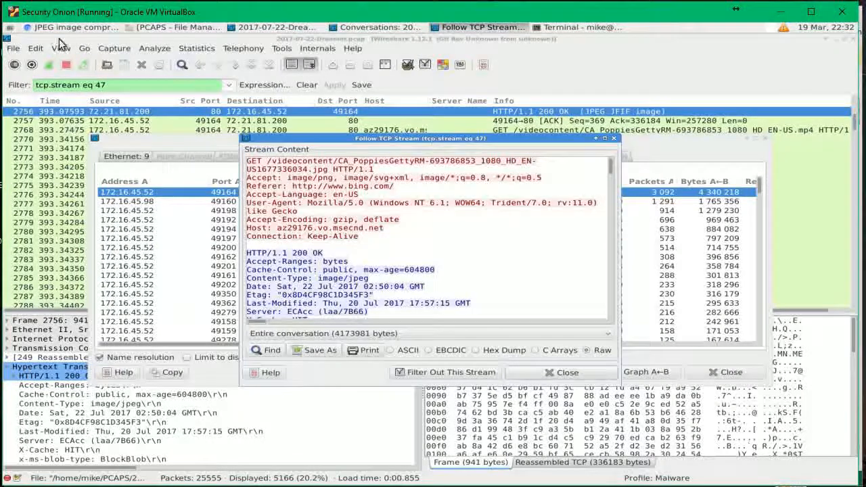
Switch to Chromium and view the MNEX home page at mnex.biz
click(57, 31)
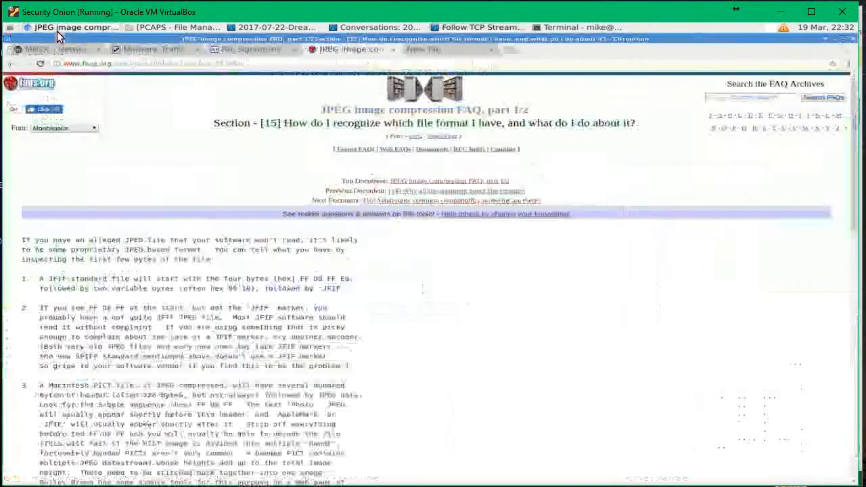
click(43, 50)
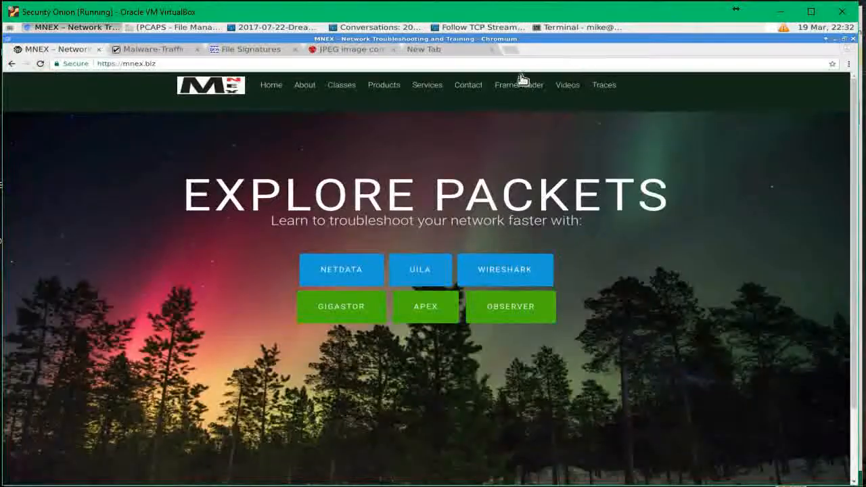
Switch back to Wireshark, close the followed stream, and select the conversation between 172.16.45.98 and 104.18.40.172
click(362, 30)
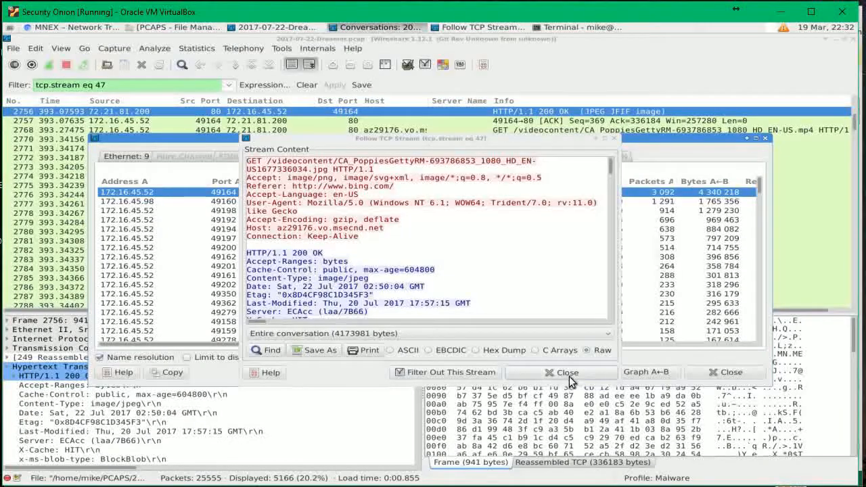
click(569, 375)
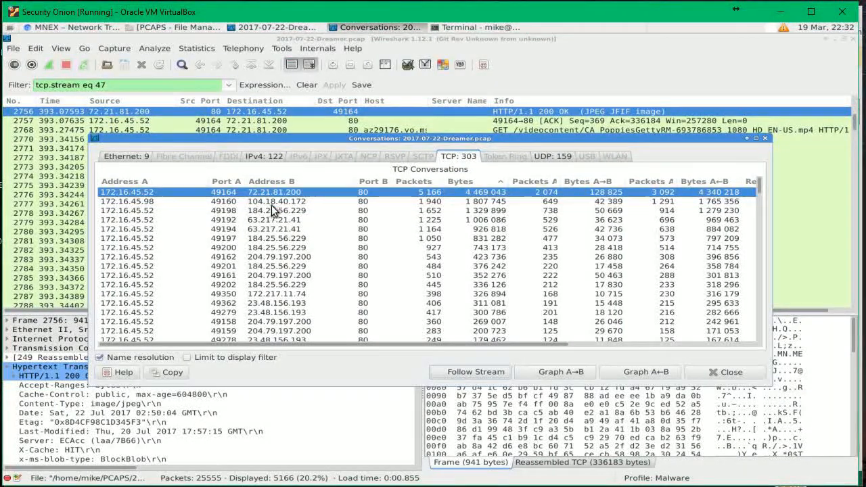
click(166, 201)
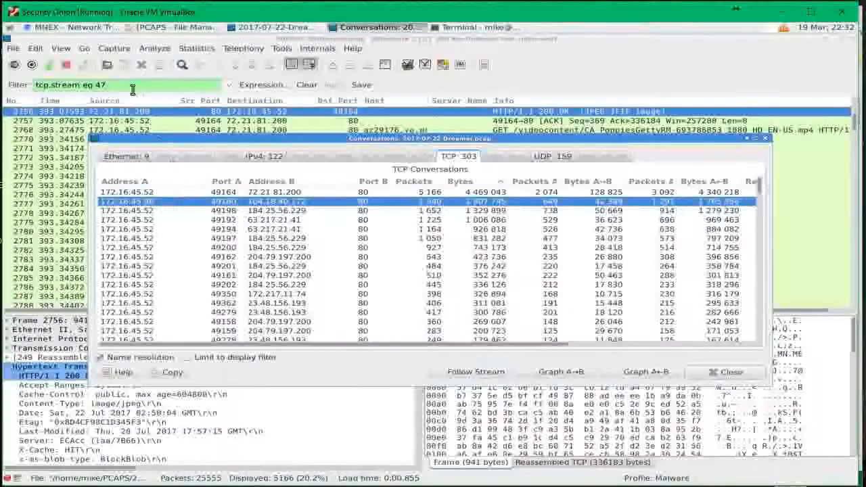
Replace the display filter with "ip.addr==172.16.45.98 and tcp", close the conversation list, and apply the filter
click(71, 84)
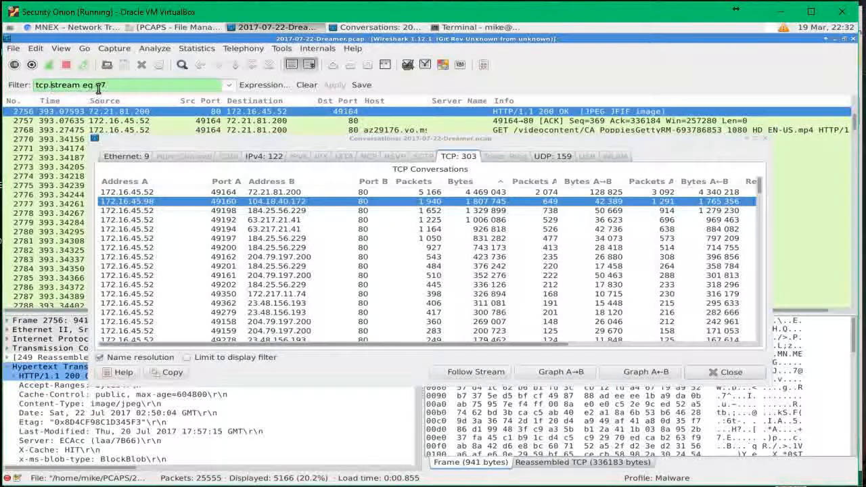
key(BackSpace)
key(BackSpace)
key(BackSpace)
key(BackSpace)
key(BackSpace)
key(BackSpace)
key(BackSpace)
key(BackSpace)
key(BackSpace)
key(BackSpace)
key(BackSpace)
key(BackSpace)
key(BackSpace)
key(BackSpace)
key(BackSpace)
key(BackSpace)
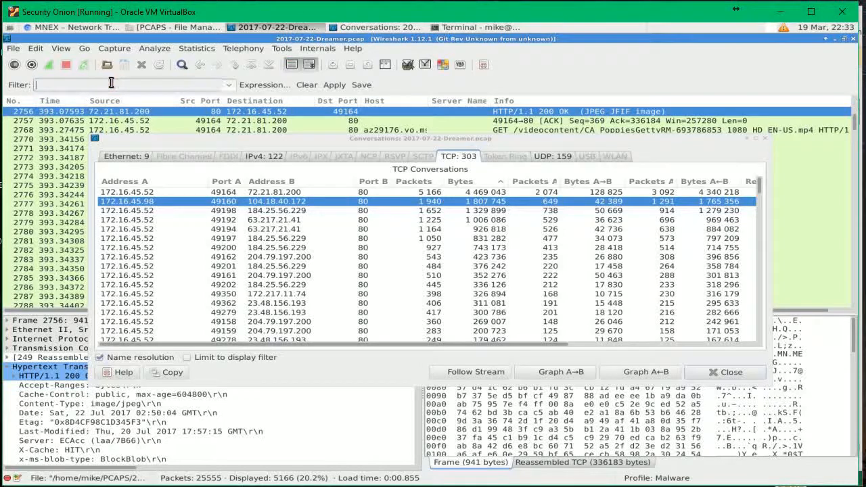
text(ip.addr)
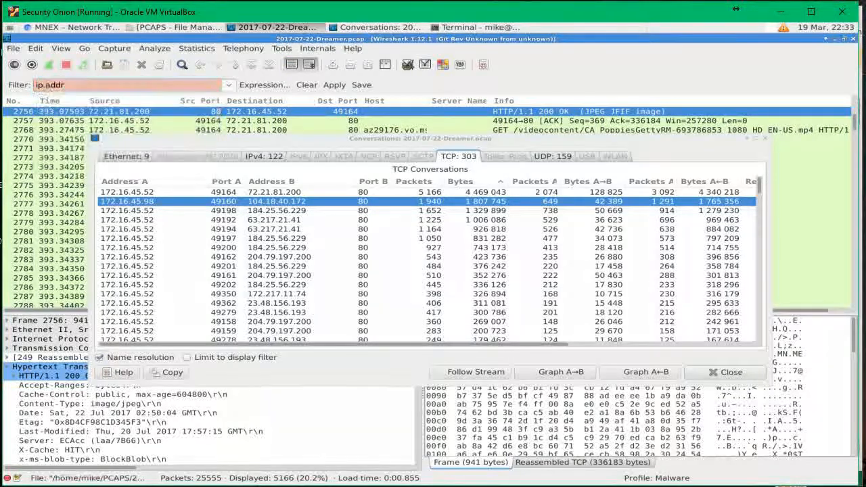
text(==)
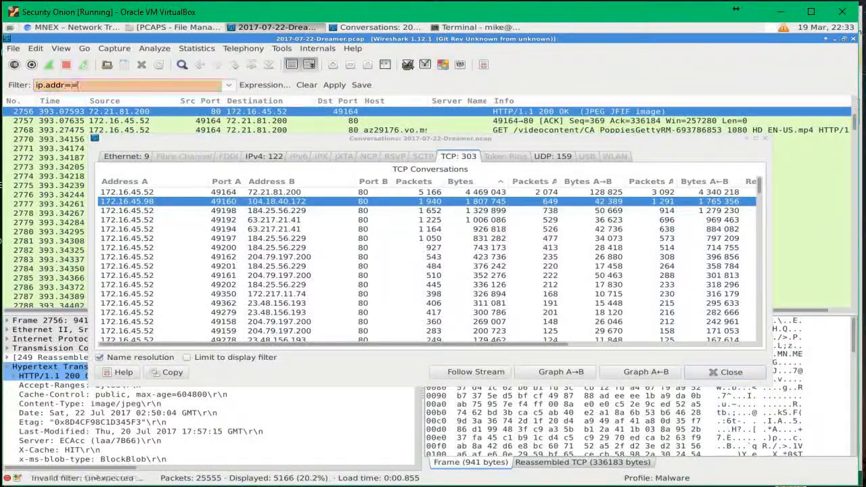
text(172.1)
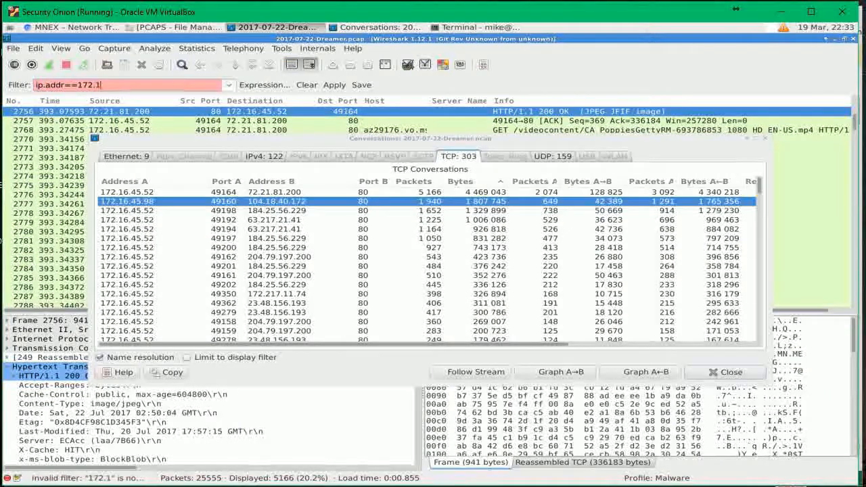
text(6.45.98)
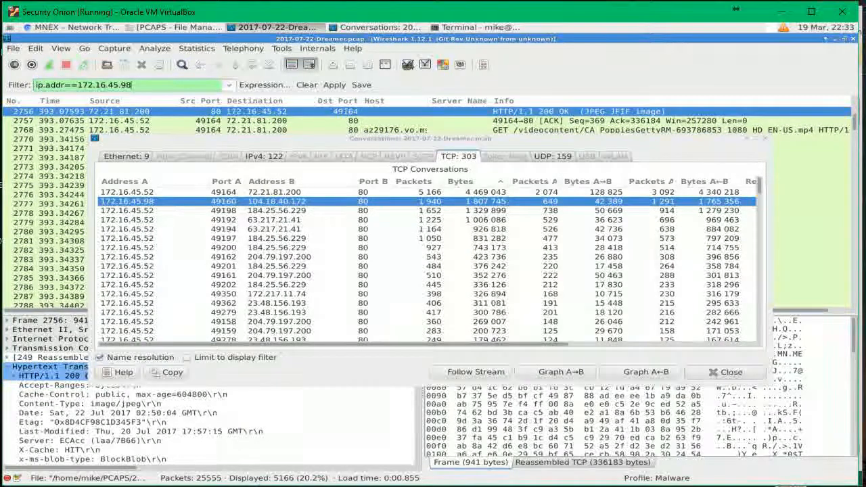
text( and )
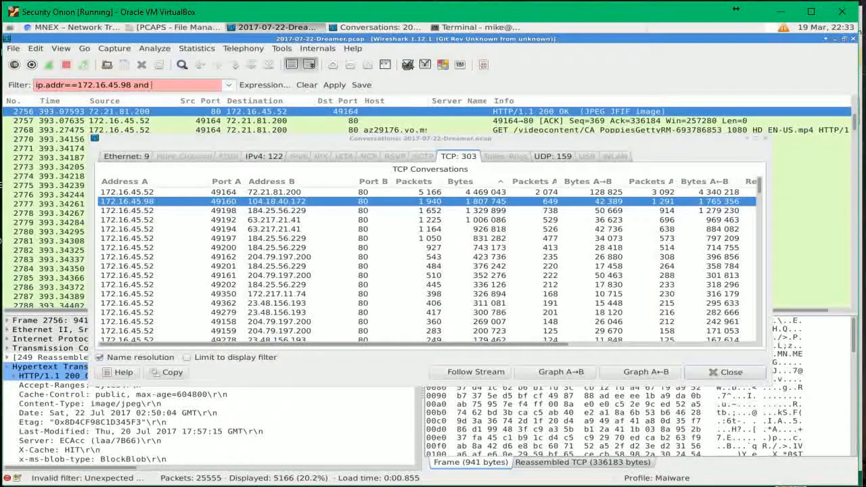
text(tco)
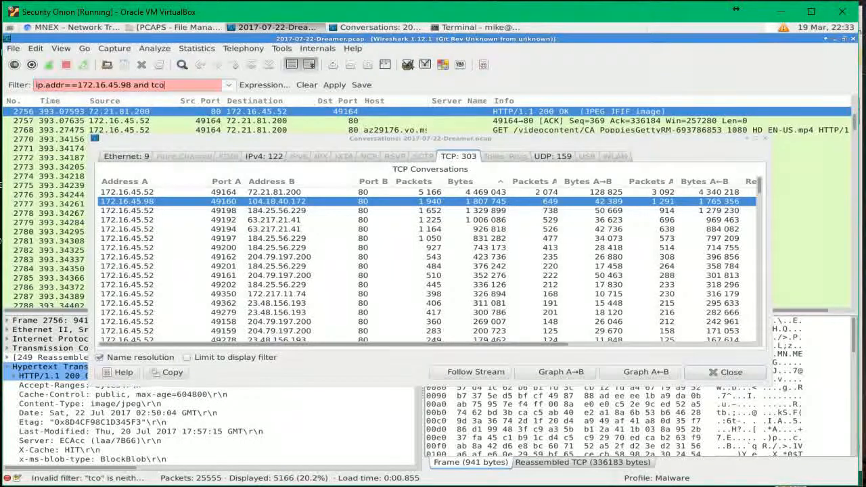
key(BackSpace)
text(p)
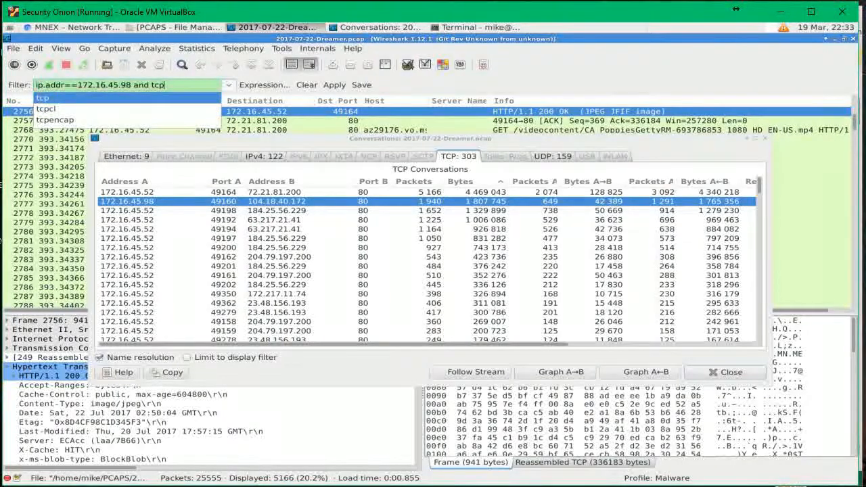
key(Return)
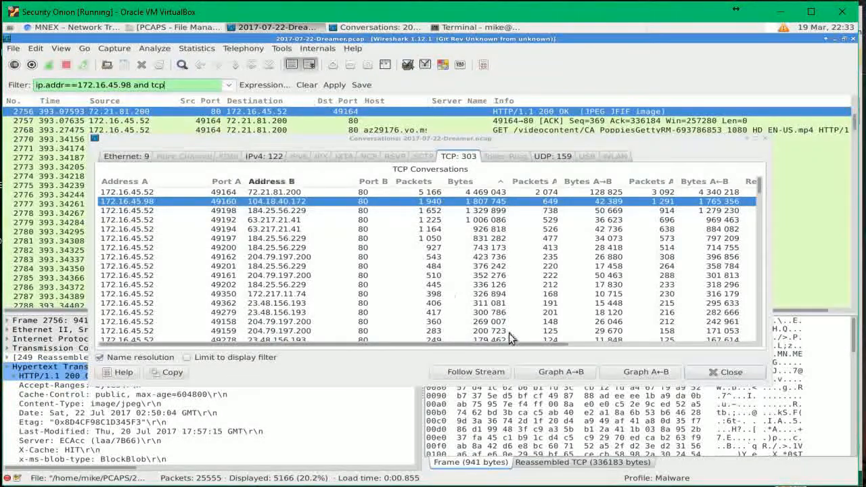
click(727, 372)
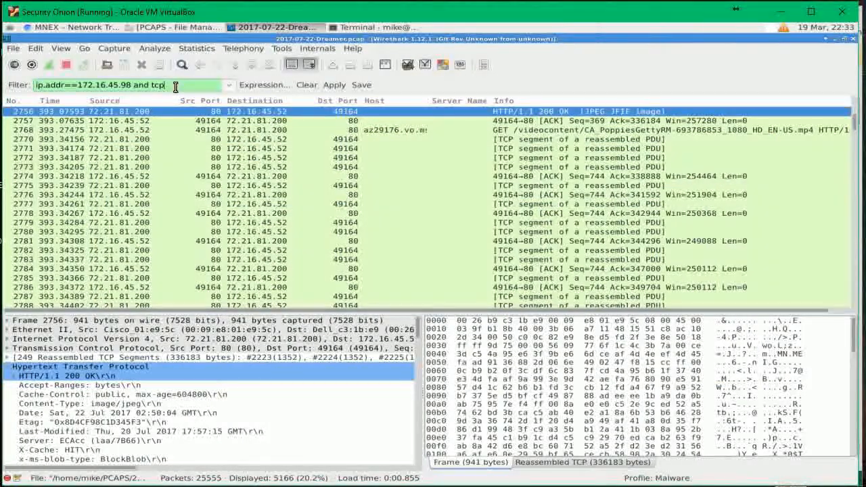
key(Return)
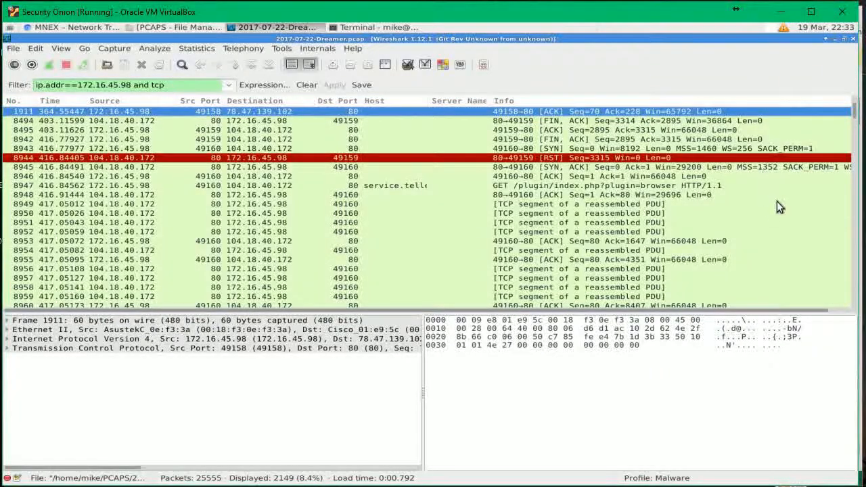
From the start of the filtered packets, inspect the GET /ncsi.txt request in packet 1777 and its HTTP response in packet 1781
scroll(768, 204, up, 9)
scroll(769, 205, up, 10)
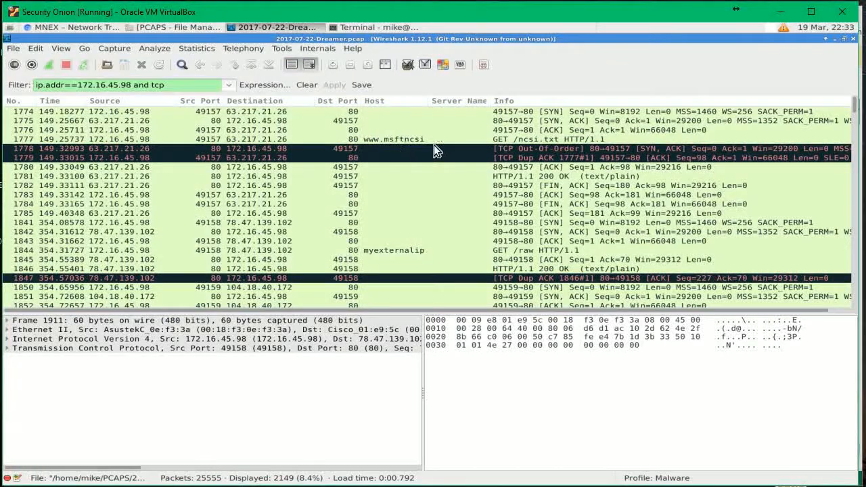
click(515, 141)
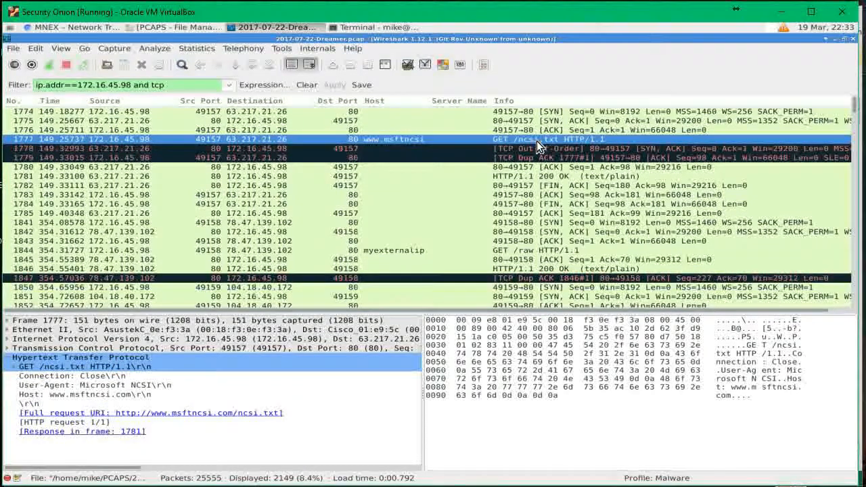
click(519, 177)
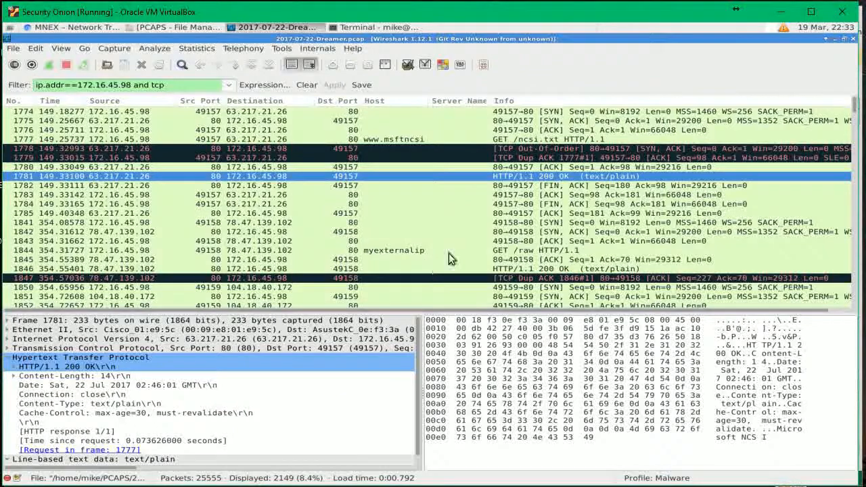
Inspect the GET /raw request to myexternalip.com in packet 1844 and the text data of its response in packet 1846
click(508, 251)
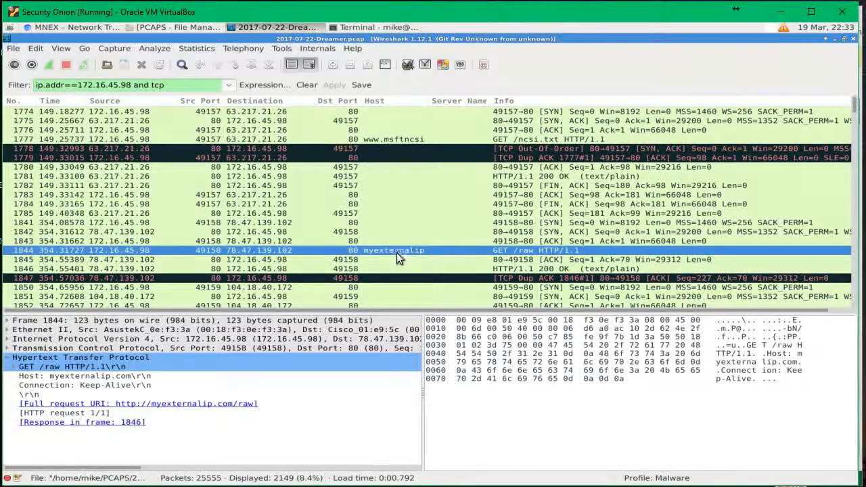
click(531, 269)
click(794, 464)
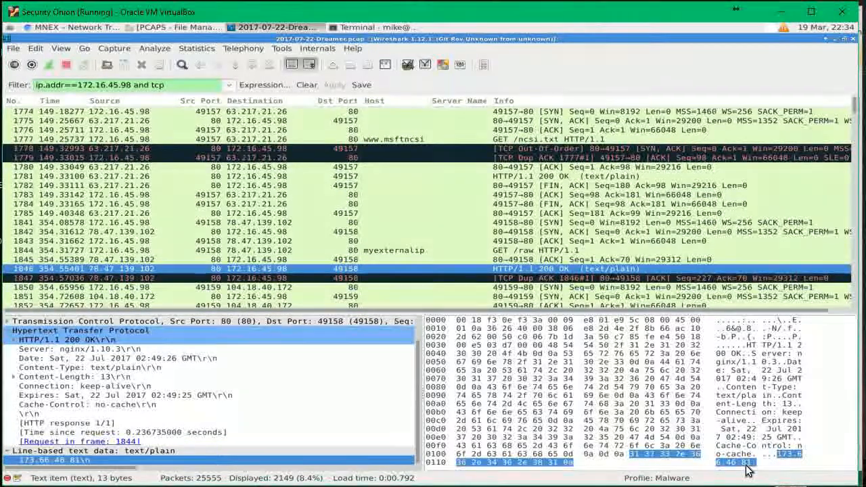
Find the POST /gate.php request to service.tellepizza.com in packet 1857 and follow its TCP stream
scroll(618, 242, down, 3)
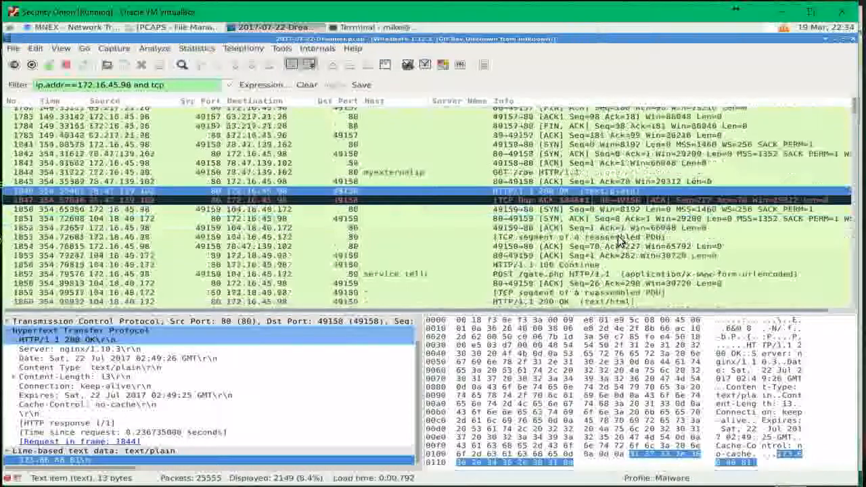
scroll(618, 237, down, 1)
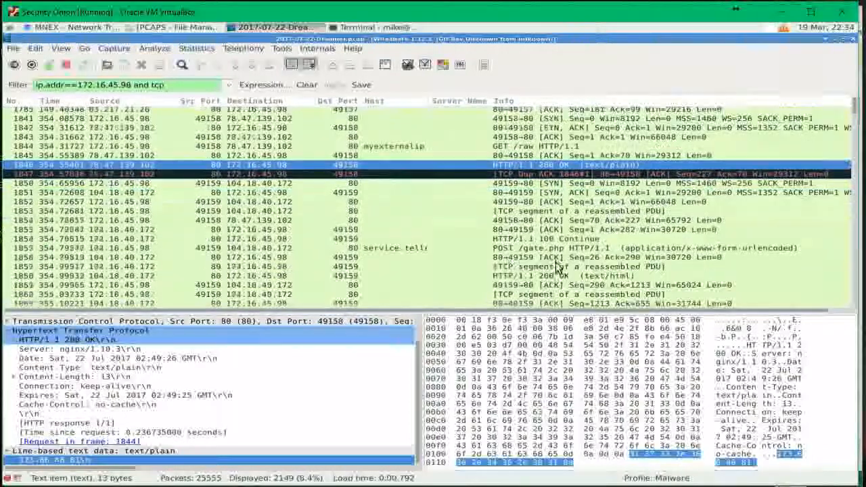
click(504, 248)
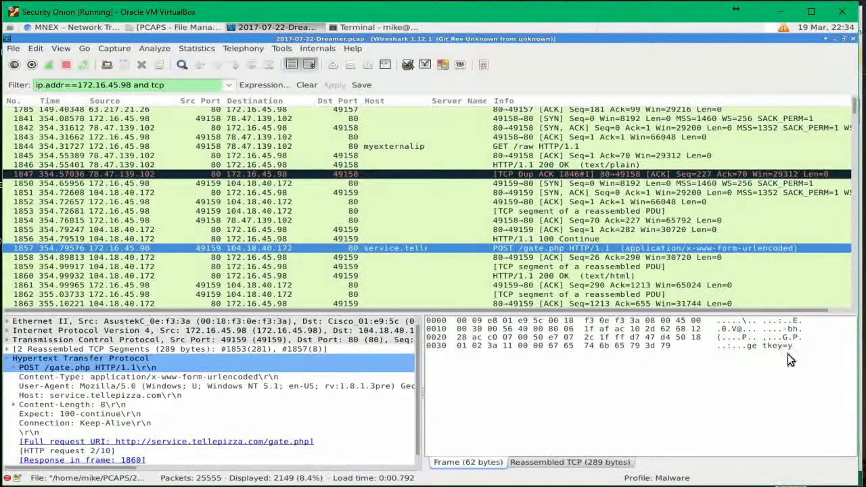
right_click(525, 249)
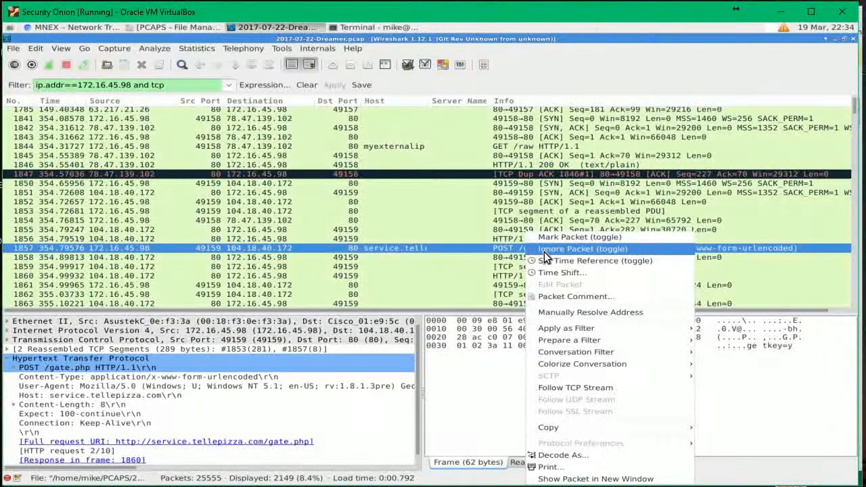
click(555, 389)
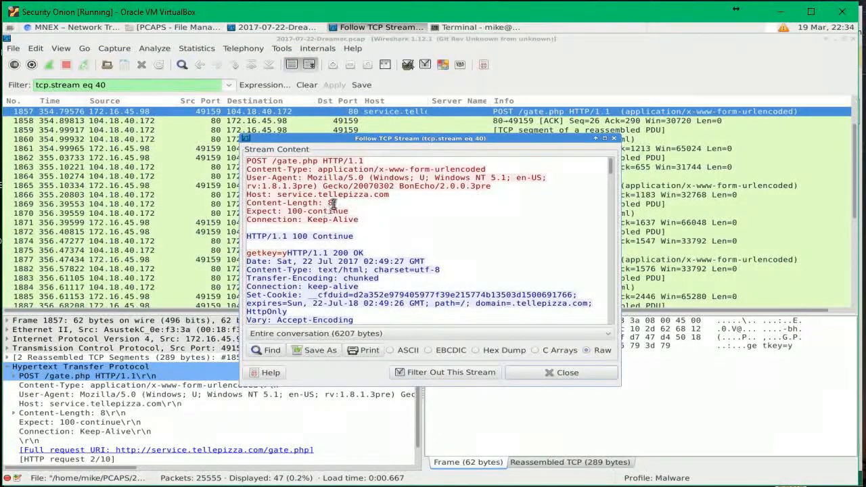
Examine the followed stream from the getkey request through the returned certificate to the subsequent POST requests
drag(247, 254, 291, 255)
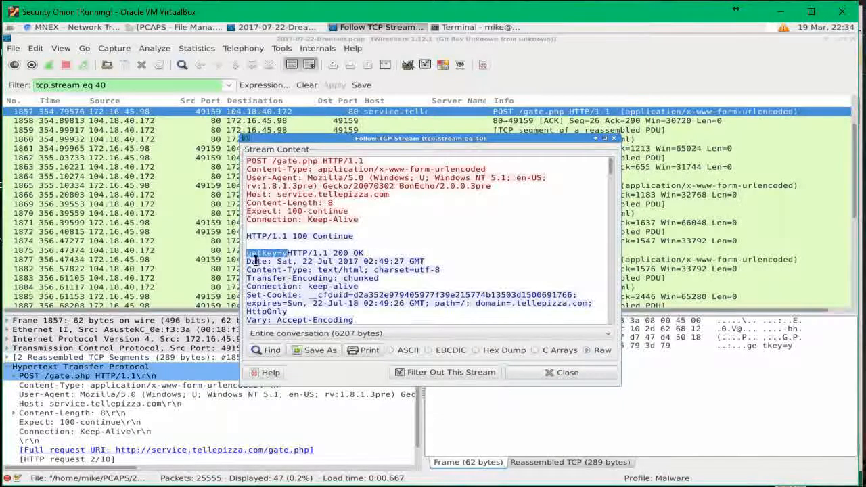
scroll(399, 269, down, 8)
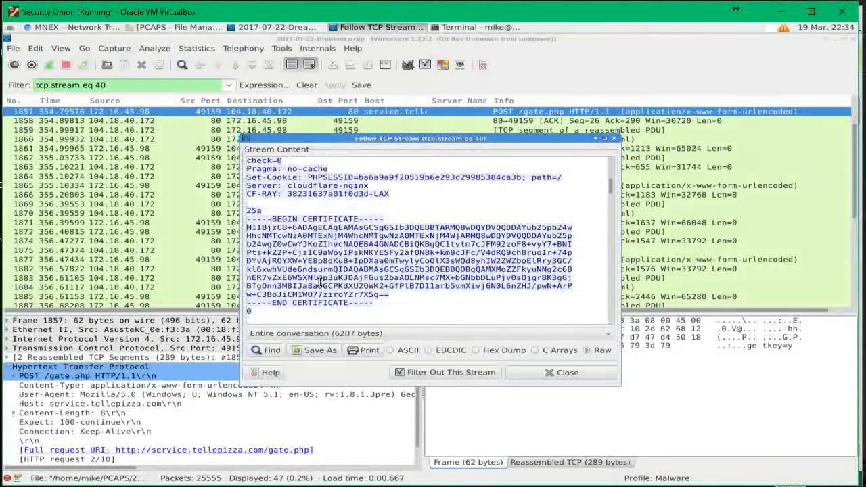
scroll(370, 257, down, 5)
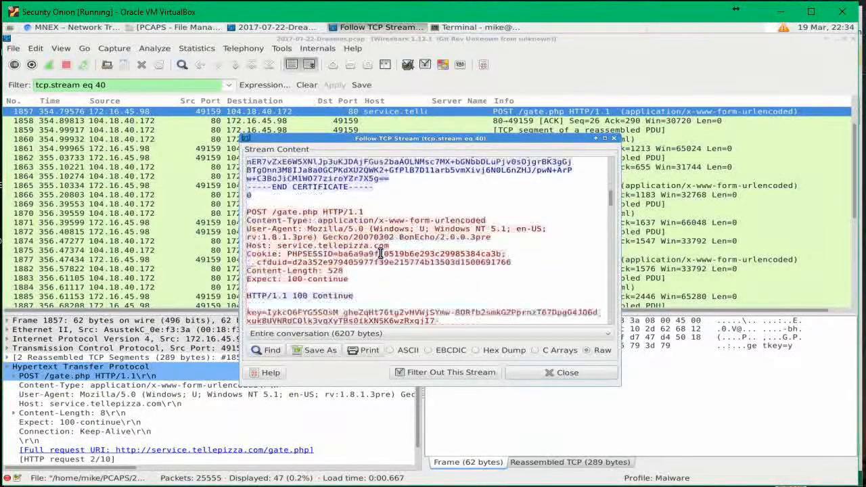
scroll(366, 247, down, 15)
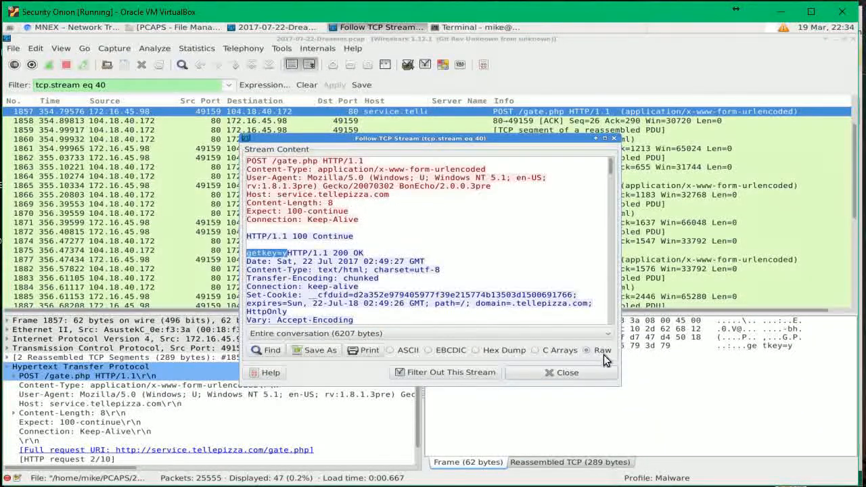
Save the followed stream in Raw format as rawkey.txt in the PCAPS folder, and close the stream window
click(301, 353)
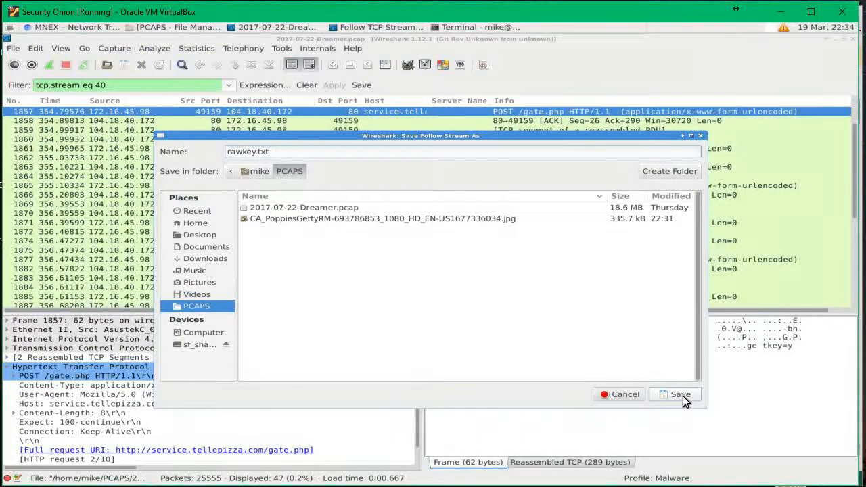
click(683, 398)
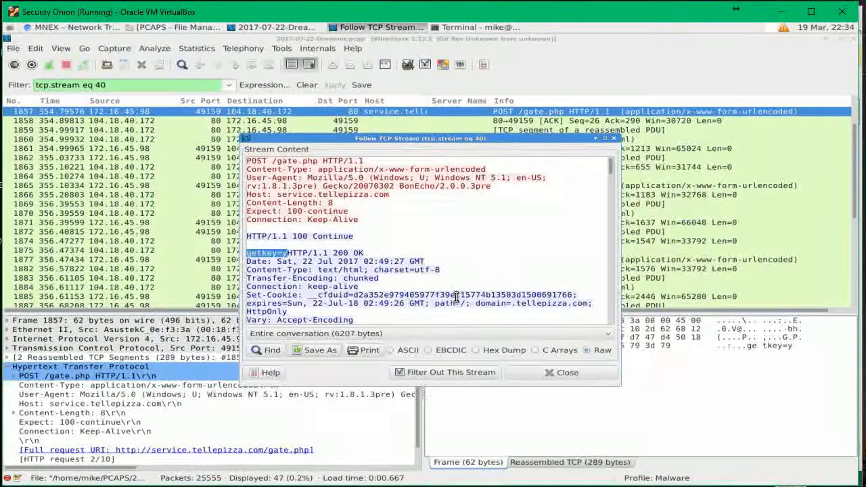
click(570, 375)
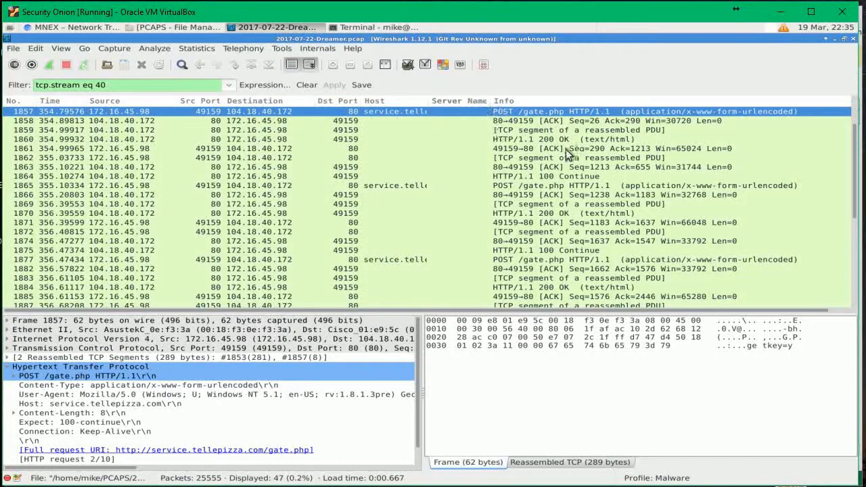
Select the HTTP 200 OK response in packet 1884 of the filtered stream and examine its HTTP header details
scroll(594, 166, down, 1)
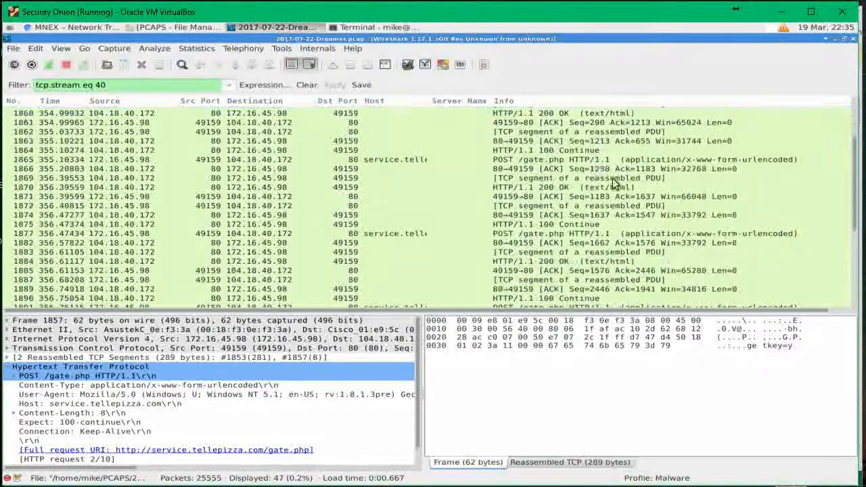
click(543, 262)
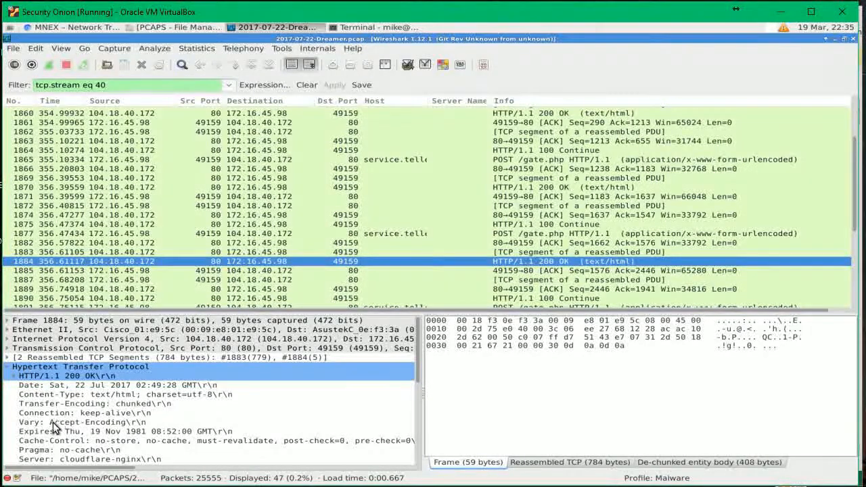
scroll(211, 425, down, 3)
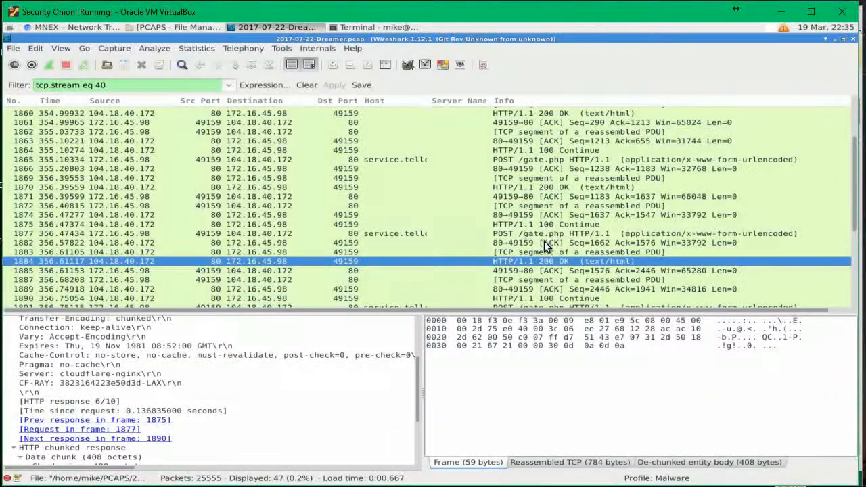
Select the User-Agent header of the packet 1877 POST request and check its Windows NT version against the Windows sheet of Packet_Ref_Guide_v2_9.xls in Excel
click(513, 234)
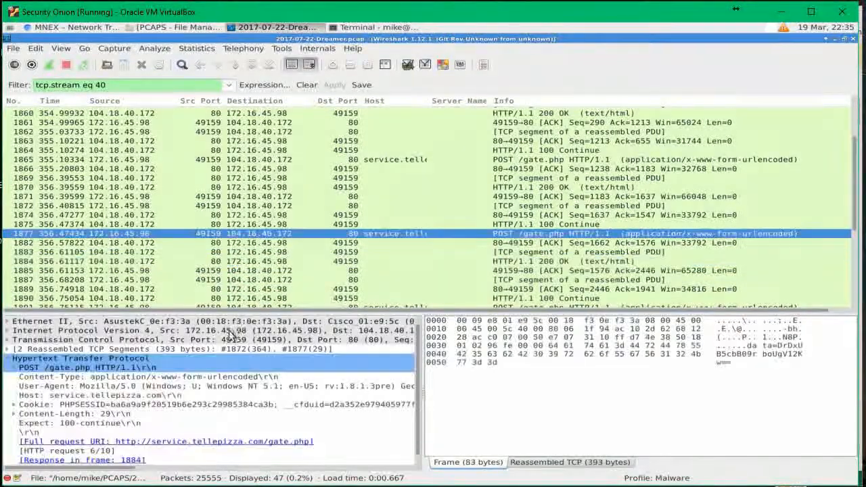
click(93, 387)
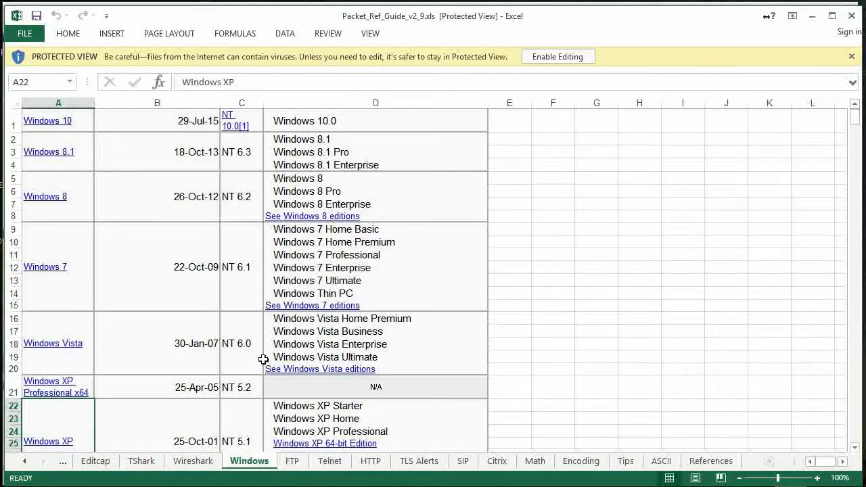
scroll(263, 360, down, 3)
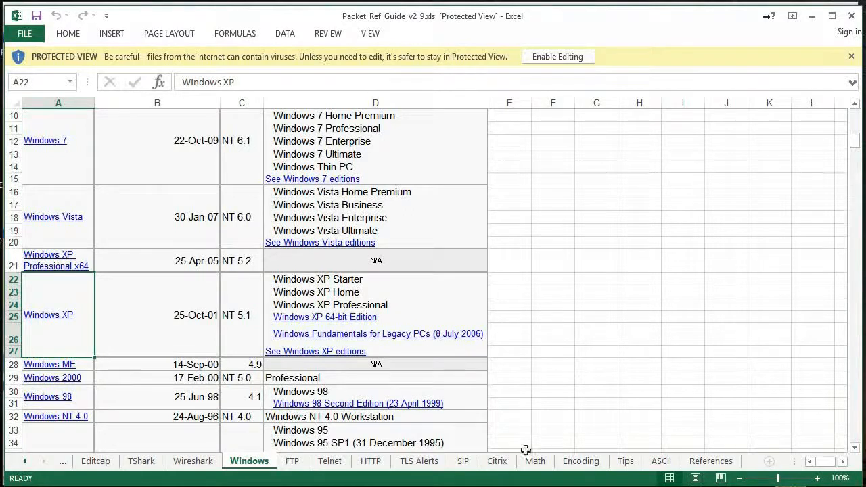
key(alt+Tab)
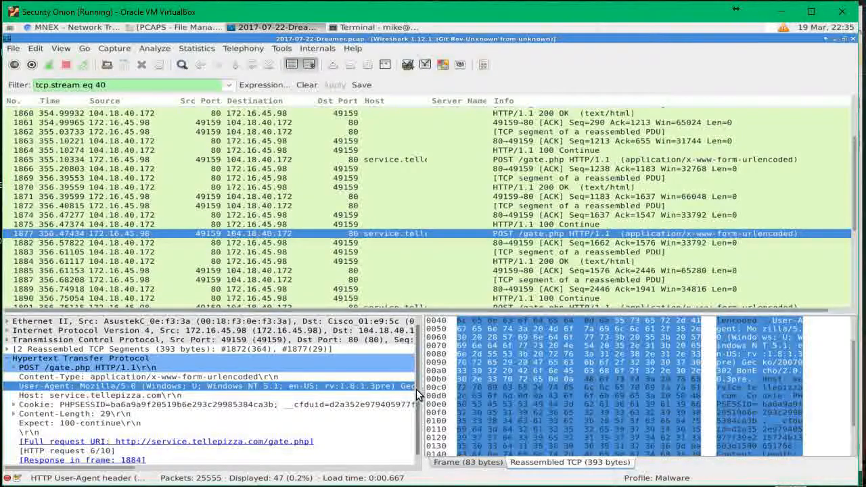
Widen the packet details pane and read the full User-Agent line of packet 1877
drag(423, 399, 671, 399)
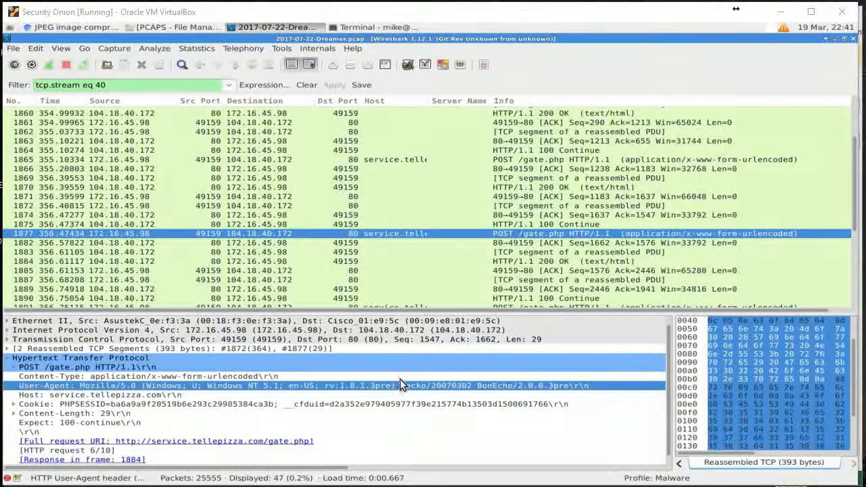
scroll(400, 379, down, 1)
scroll(400, 377, up, 2)
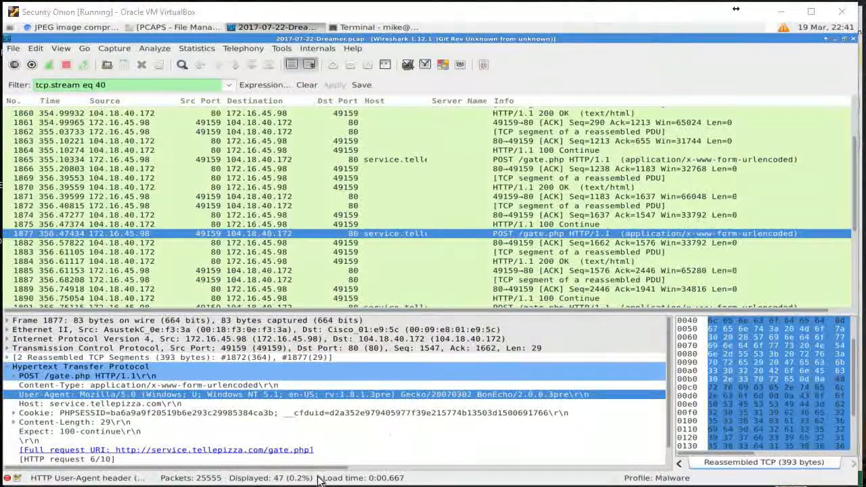
List the files of the PCAPS folder in the terminal and open rawkey.txt in gedit
click(351, 27)
text(ls)
key(Return)
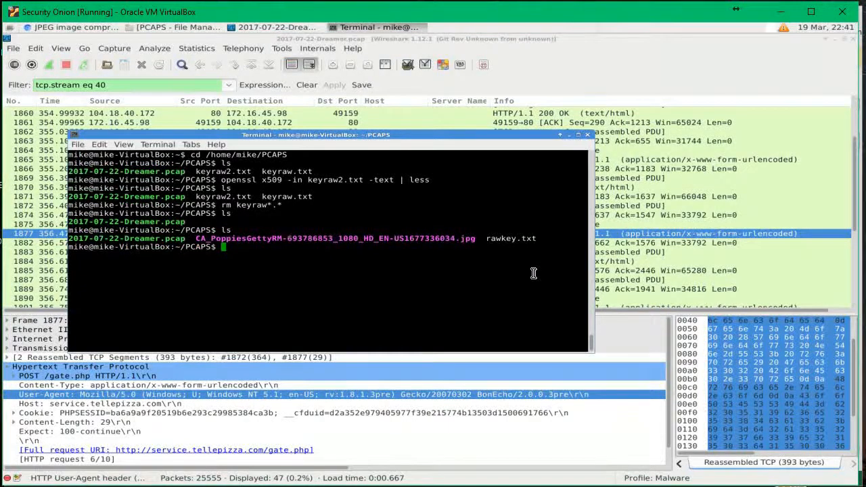
text(it rawkey.txt)
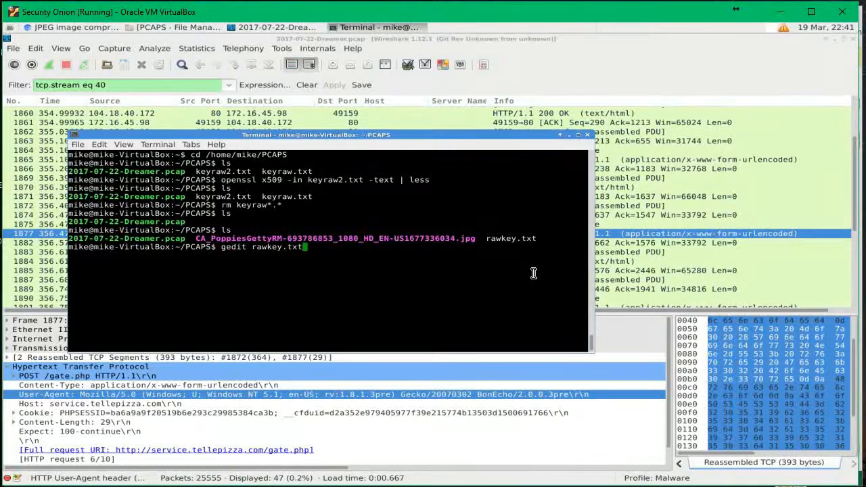
key(Return)
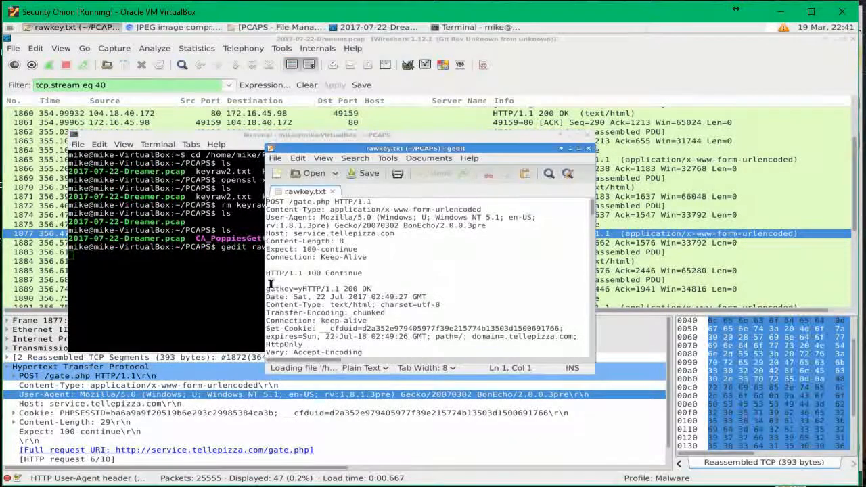
Widen the gedit window and delete all text before the BEGIN CERTIFICATE line and after the END CERTIFICATE line
drag(266, 273, 43, 273)
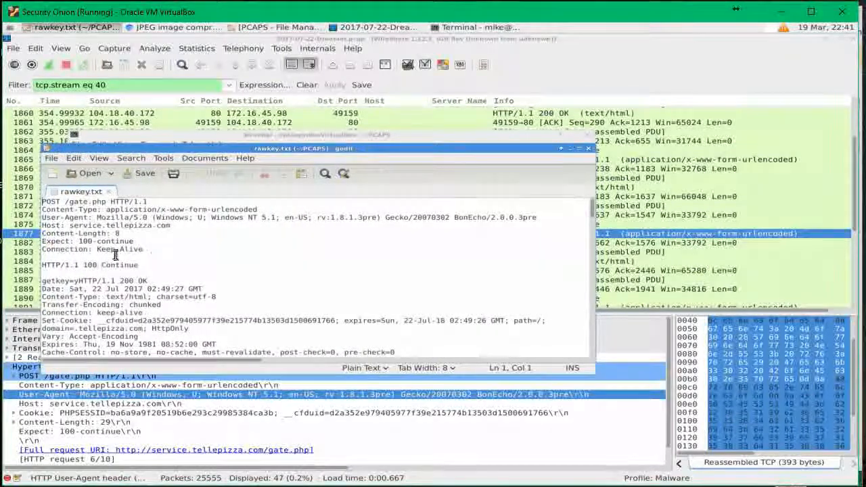
drag(42, 202, 221, 282)
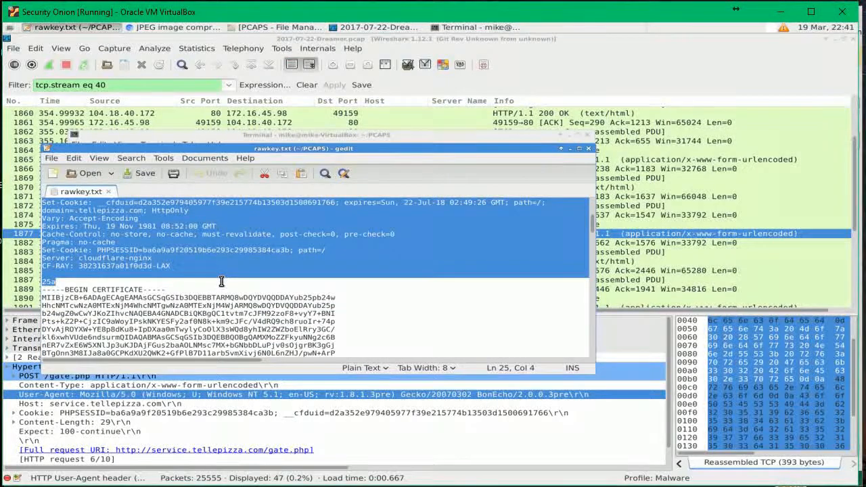
key(Delete)
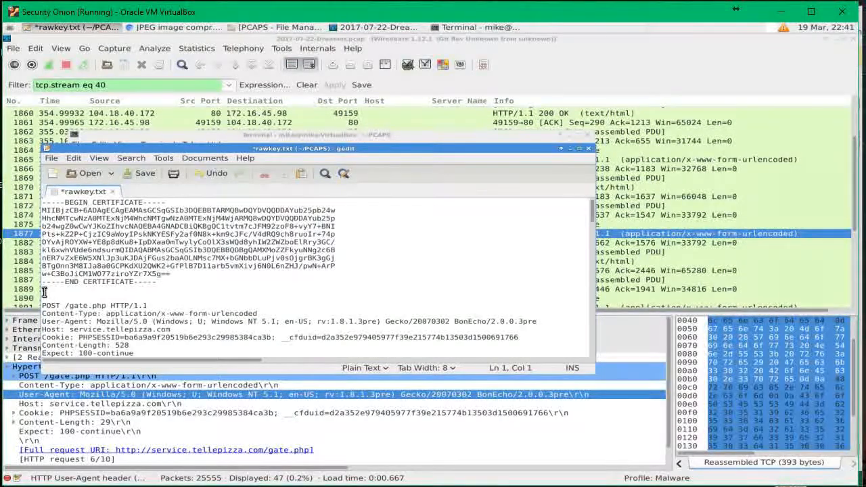
drag(44, 291, 411, 452)
key(Delete)
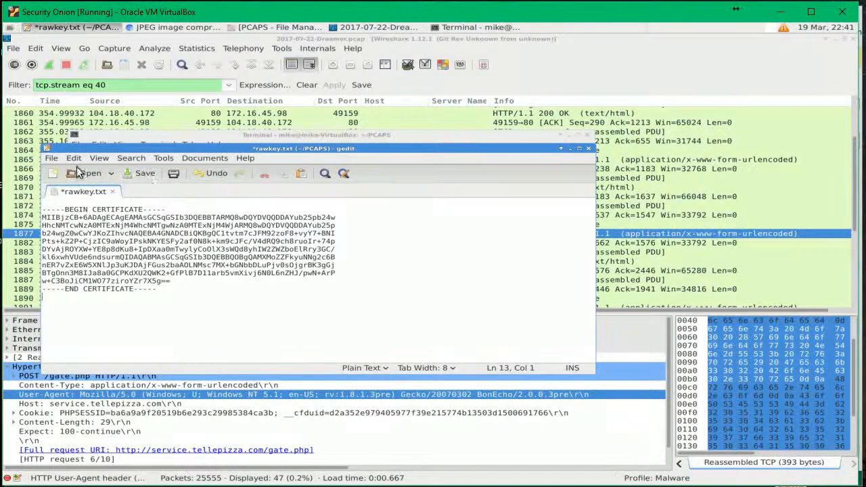
Save the trimmed certificate under the new name rawkey-2.txt in the PCAPS folder
click(52, 158)
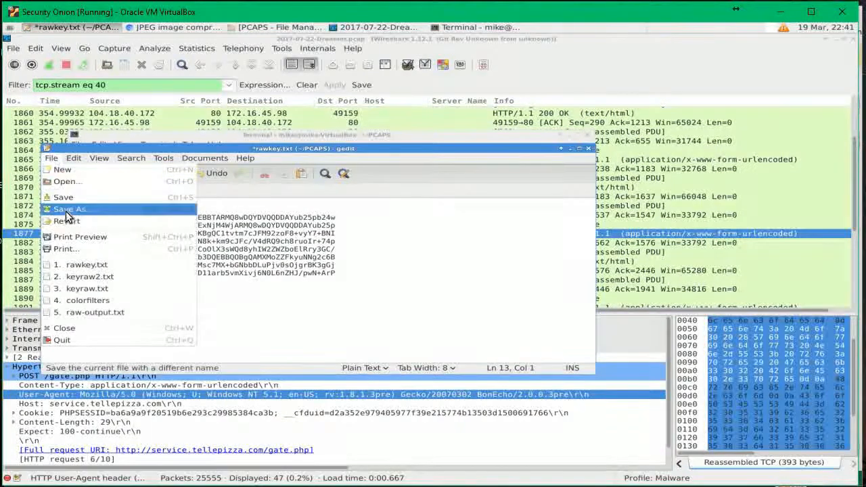
click(68, 210)
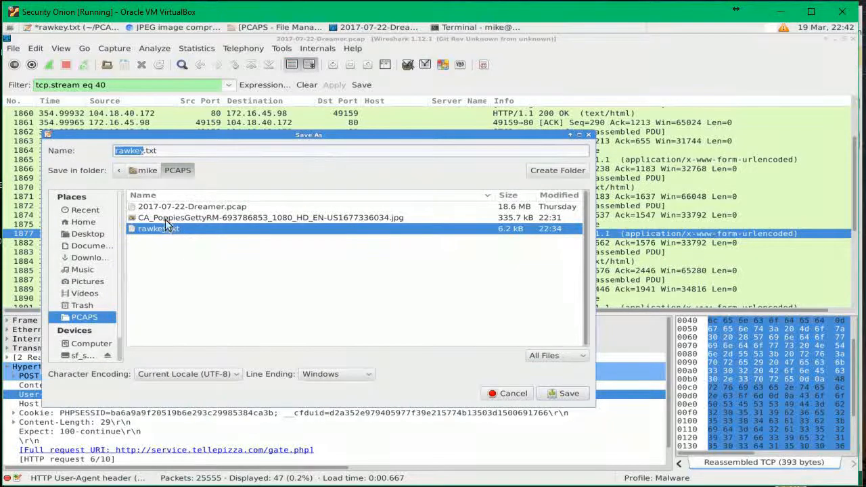
click(145, 151)
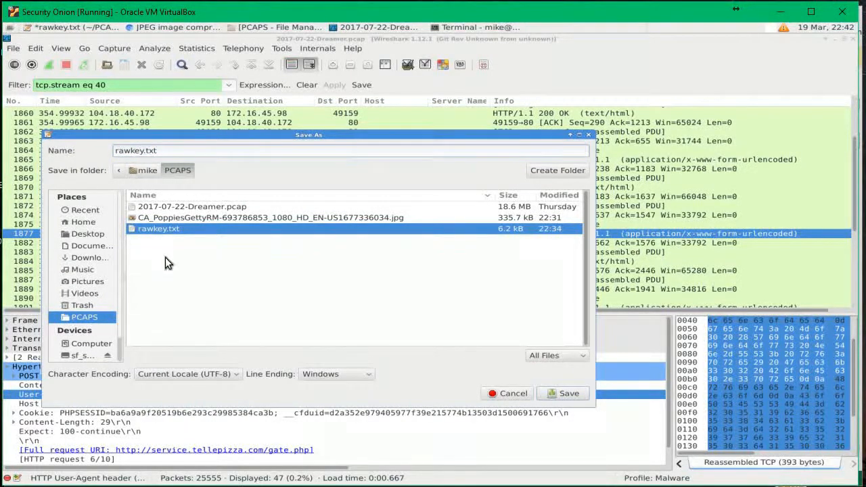
text(-2)
click(553, 392)
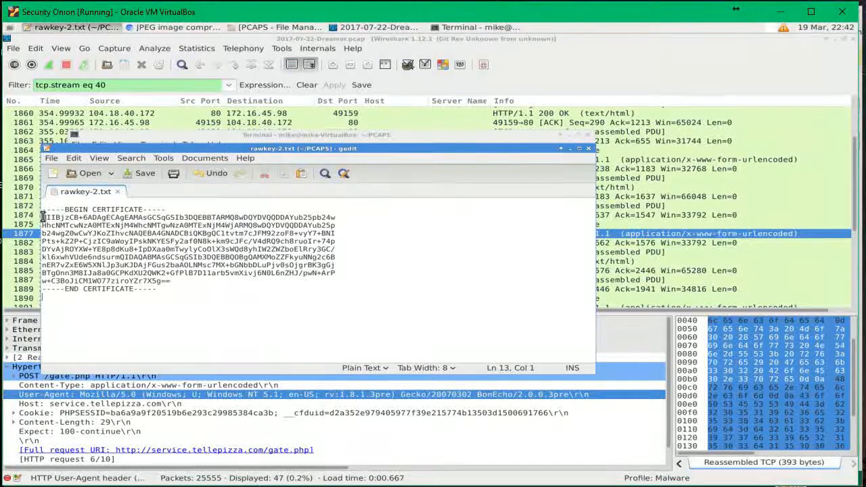
Copy the first encoded line of the certificate and search Google for it in a new Chromium tab
drag(41, 217, 333, 218)
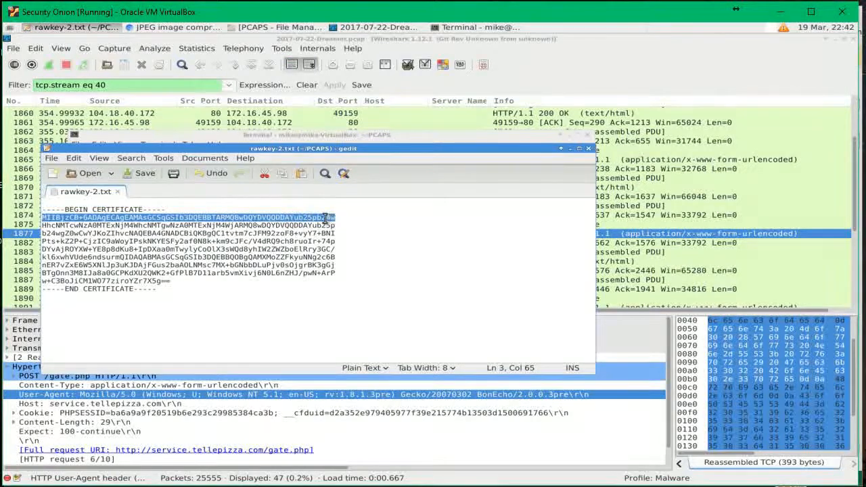
right_click(322, 218)
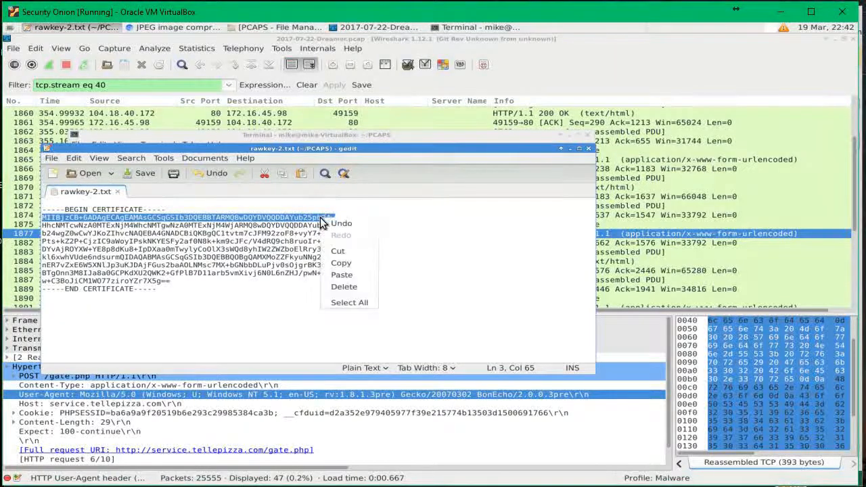
click(346, 264)
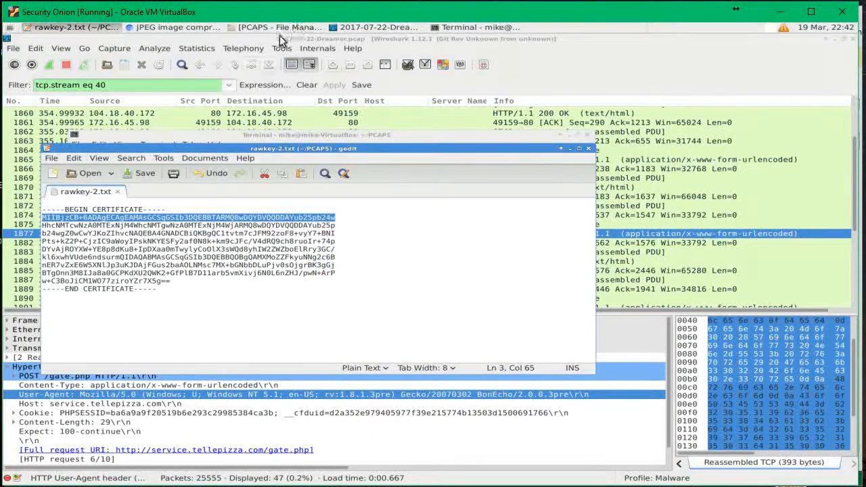
click(180, 28)
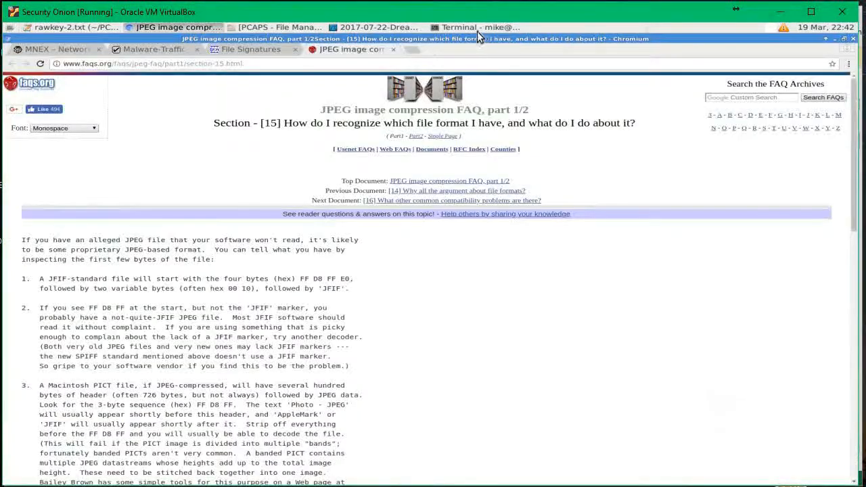
click(413, 52)
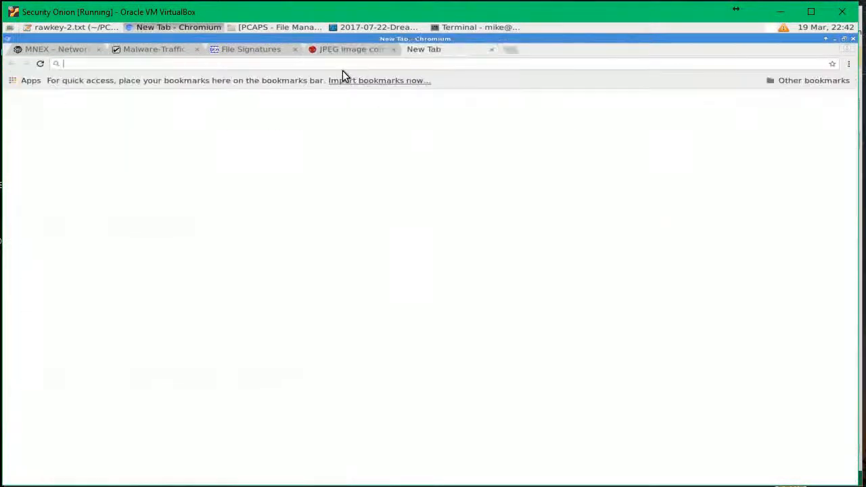
click(310, 224)
right_click(312, 224)
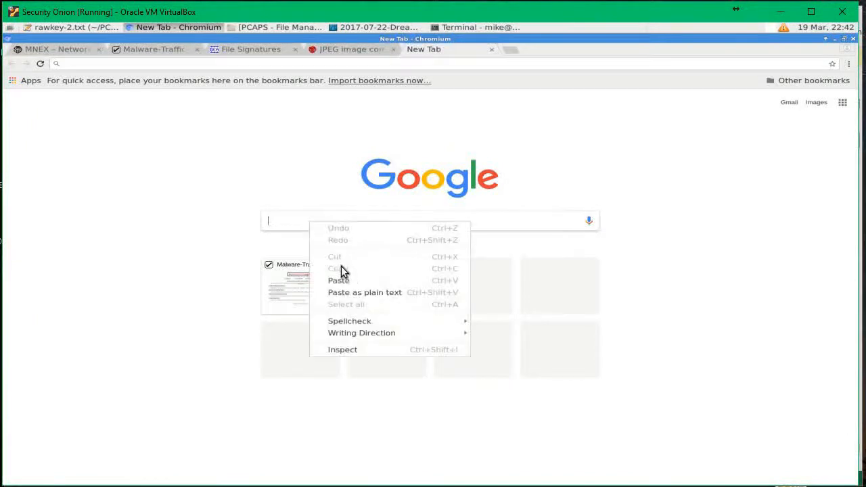
click(341, 280)
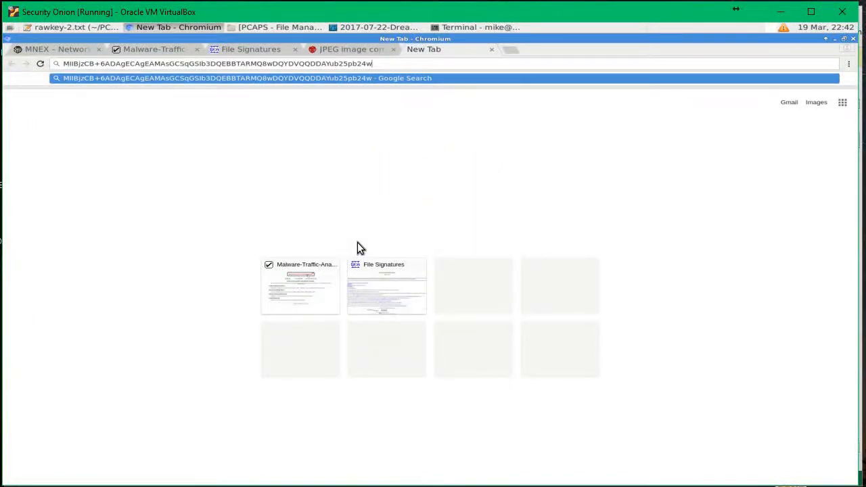
key(Return)
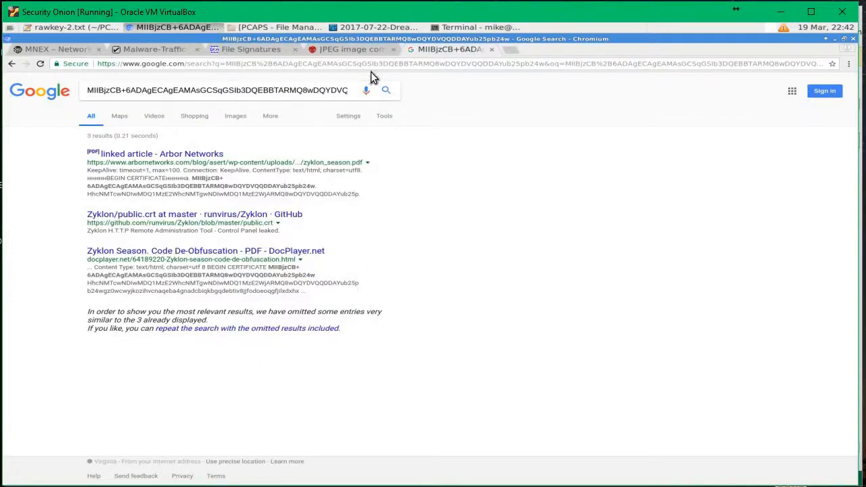
Switch back to the terminal and terminate the running gedit process
click(447, 28)
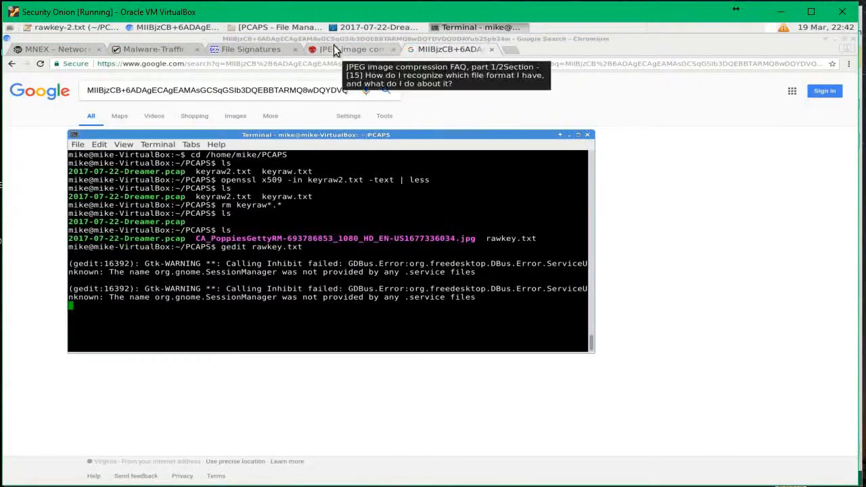
click(343, 27)
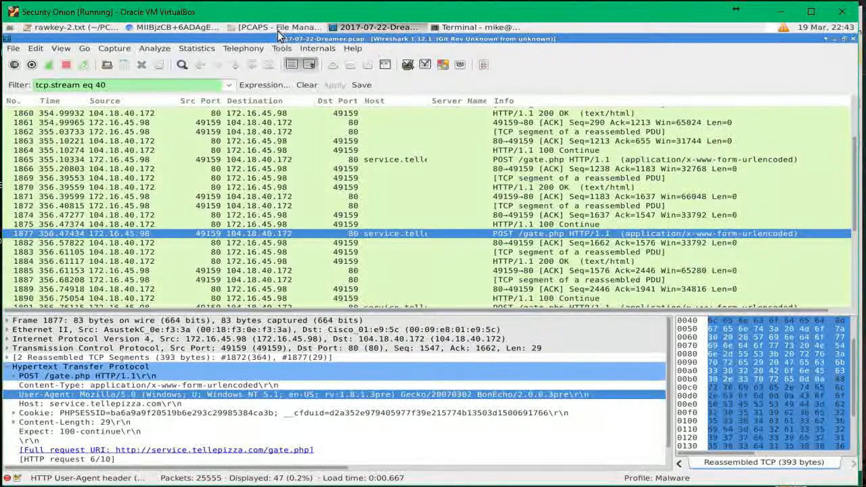
click(453, 30)
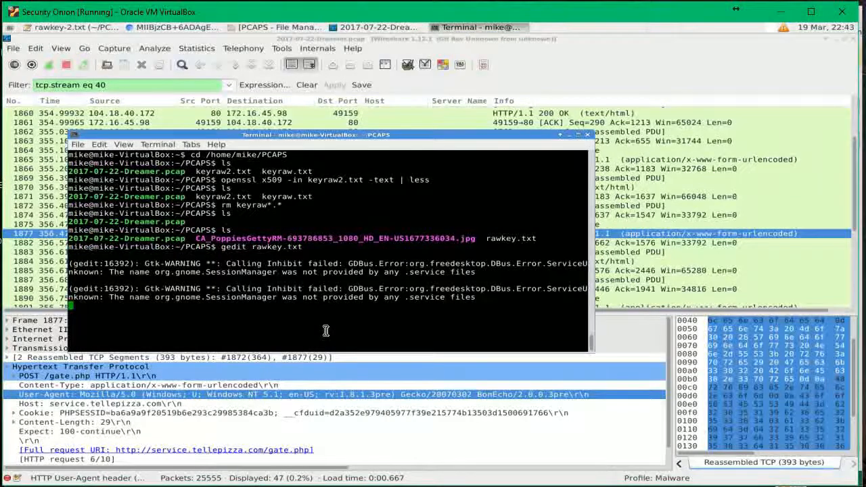
key(ctrl+c)
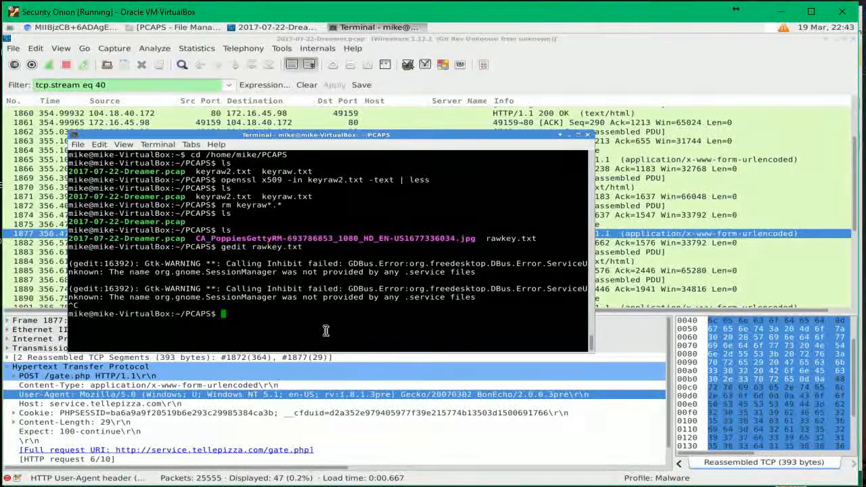
Decode the certificate with "openssl x509 -in rawkey-2.txt -text | less" and examine the output from issuer and validity down to the certificate block
text(opens)
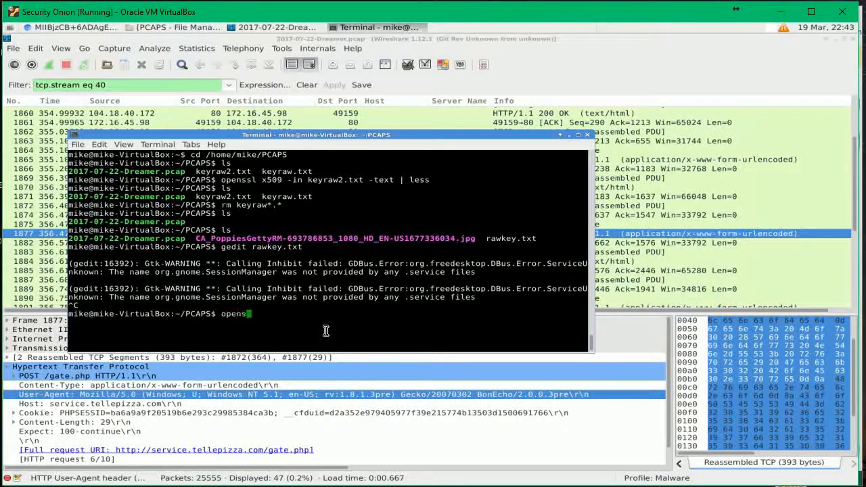
text(sl)
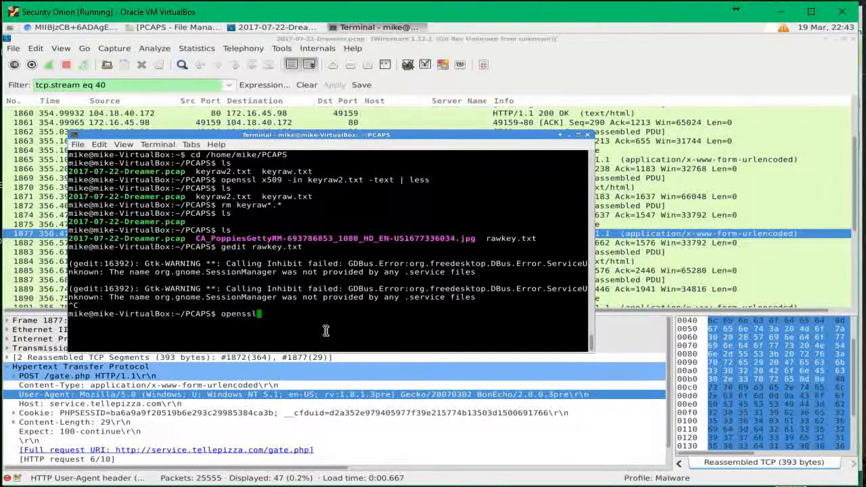
text( x509)
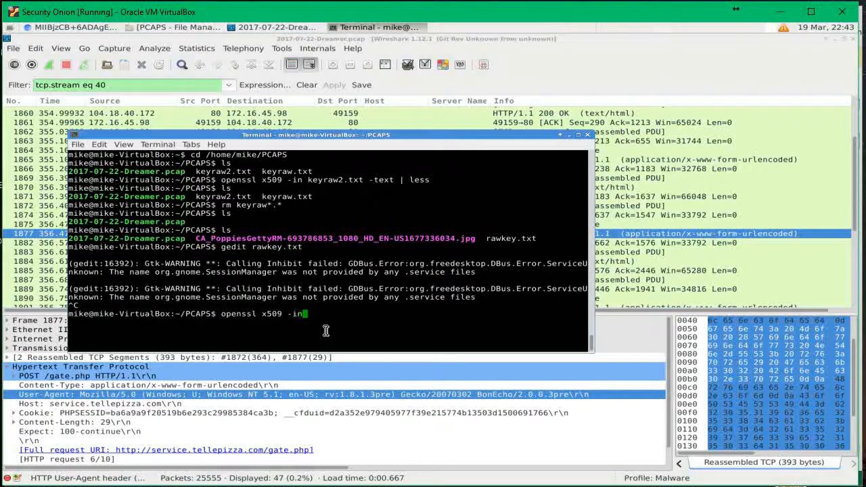
text(-in r)
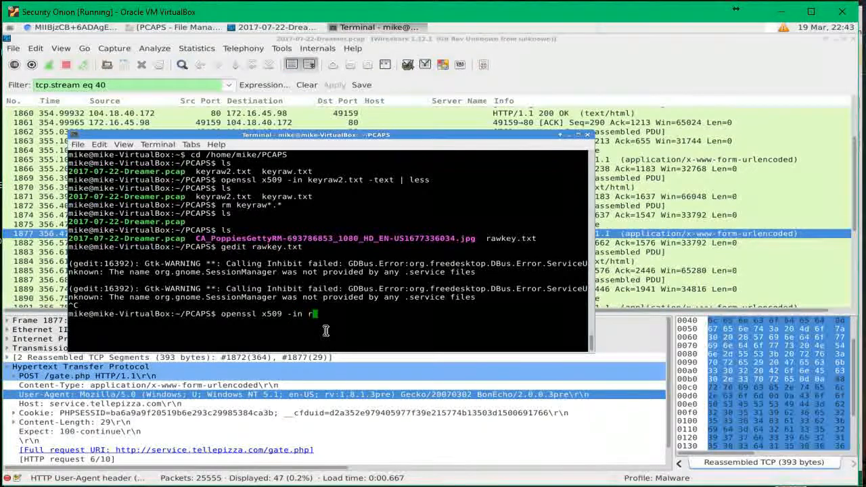
text(awk)
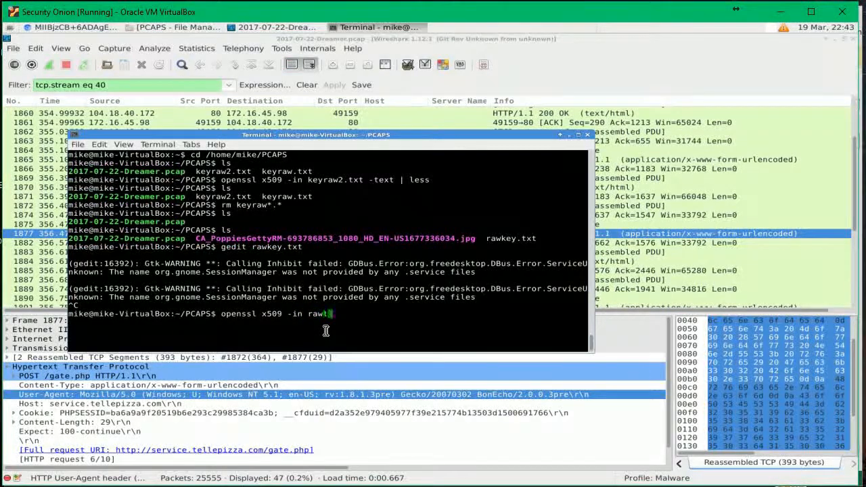
text(text-2)
key(BackSpace)
key(BackSpace)
key(BackSpace)
key(BackSpace)
text(-2.txt -te)
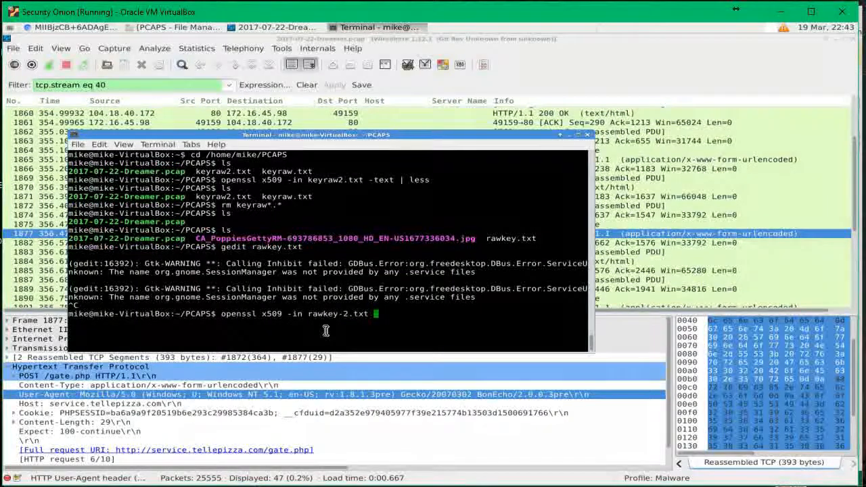
text(xt )
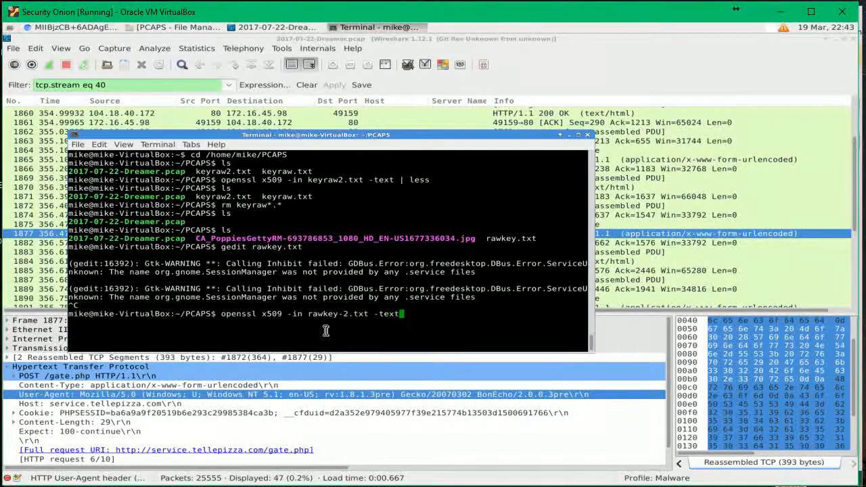
text(| less)
key(Return)
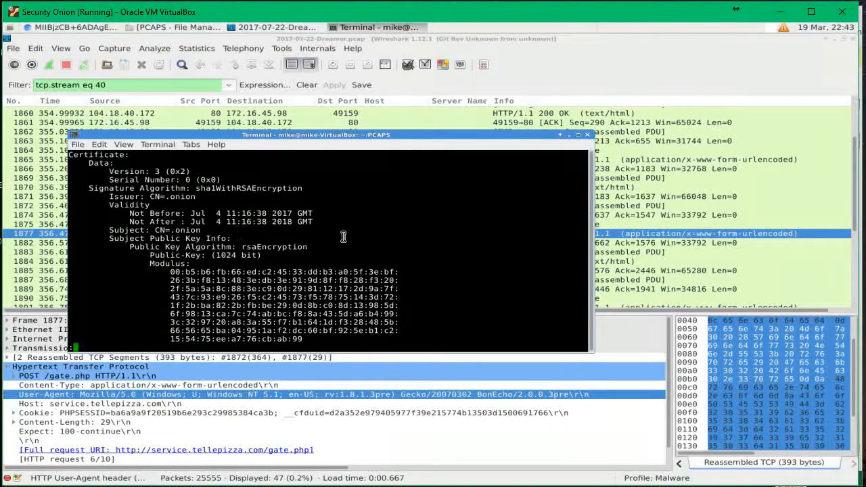
scroll(393, 206, down, 2)
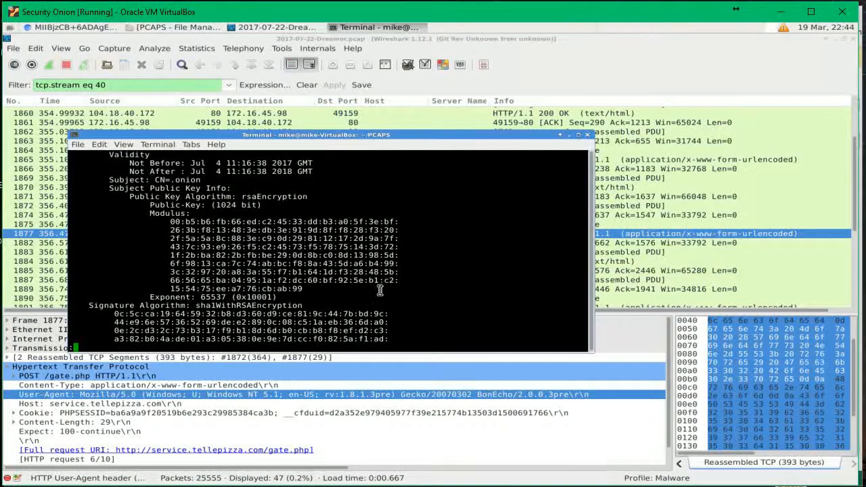
scroll(379, 292, down, 3)
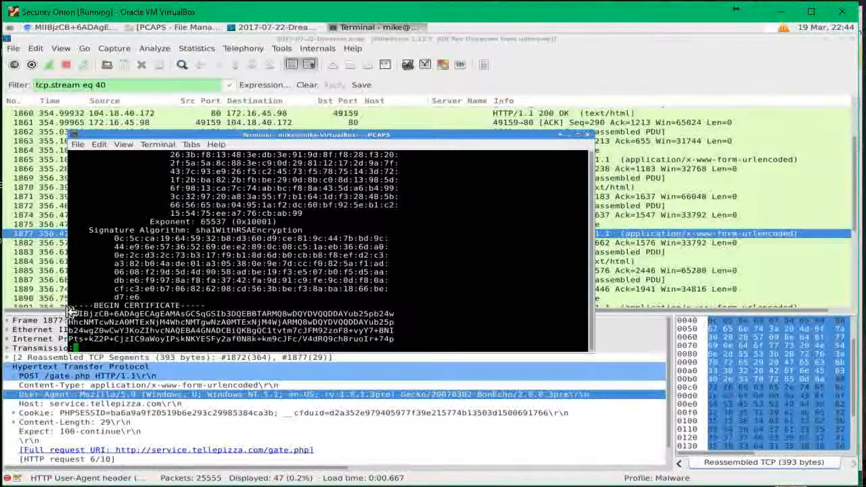